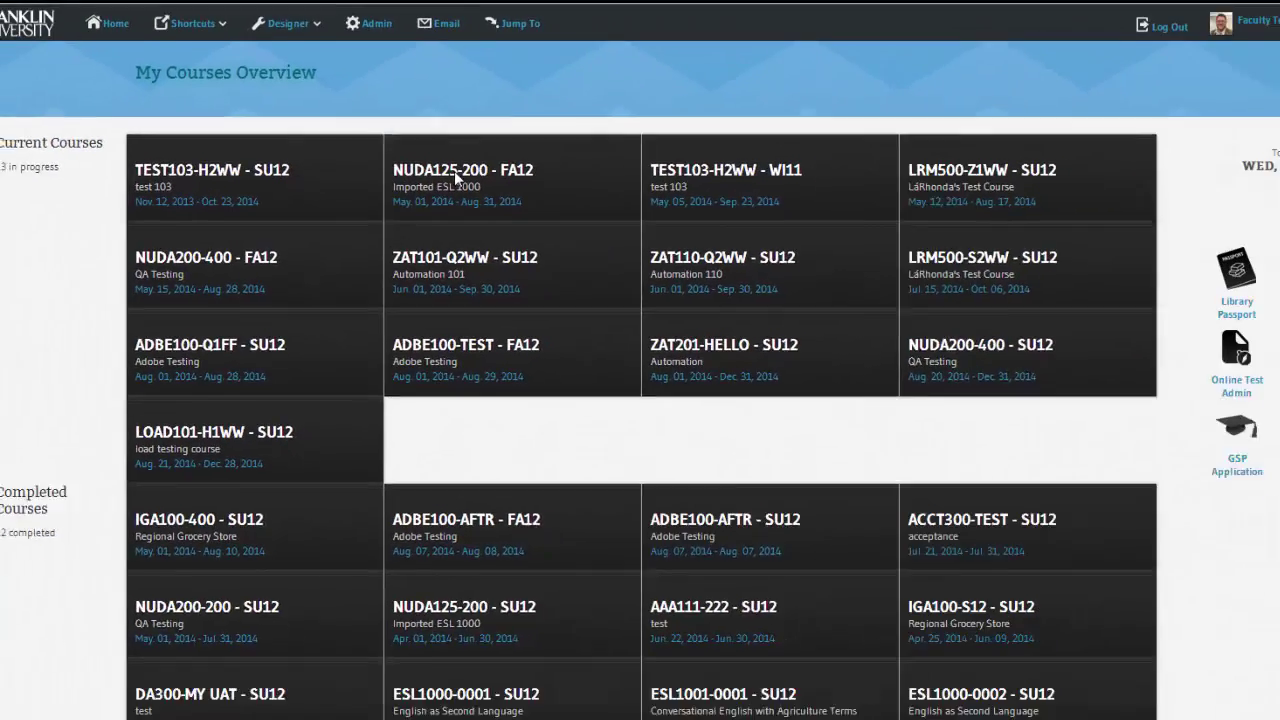
# Open the NUDA125-200 - FA12 course and look through its GradeGrid, ActivityGrid, Apps and Conditions pages
pyautogui.click(454, 171)
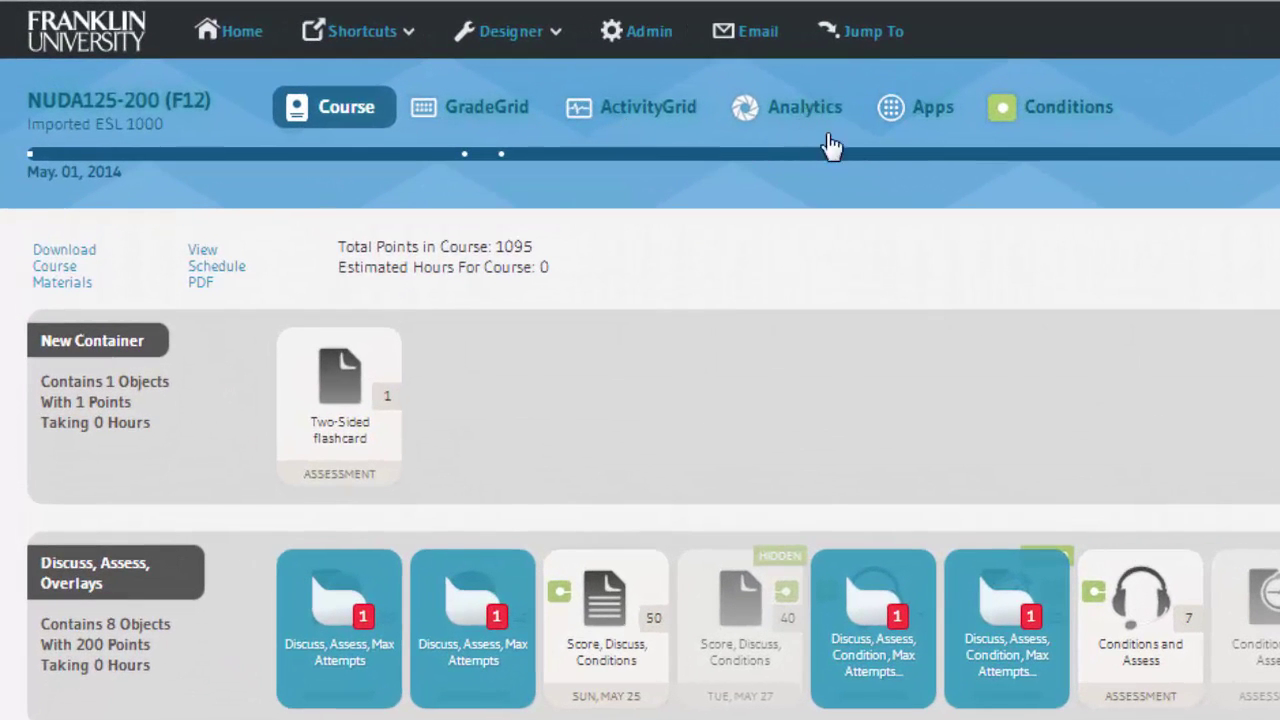
pyautogui.click(487, 108)
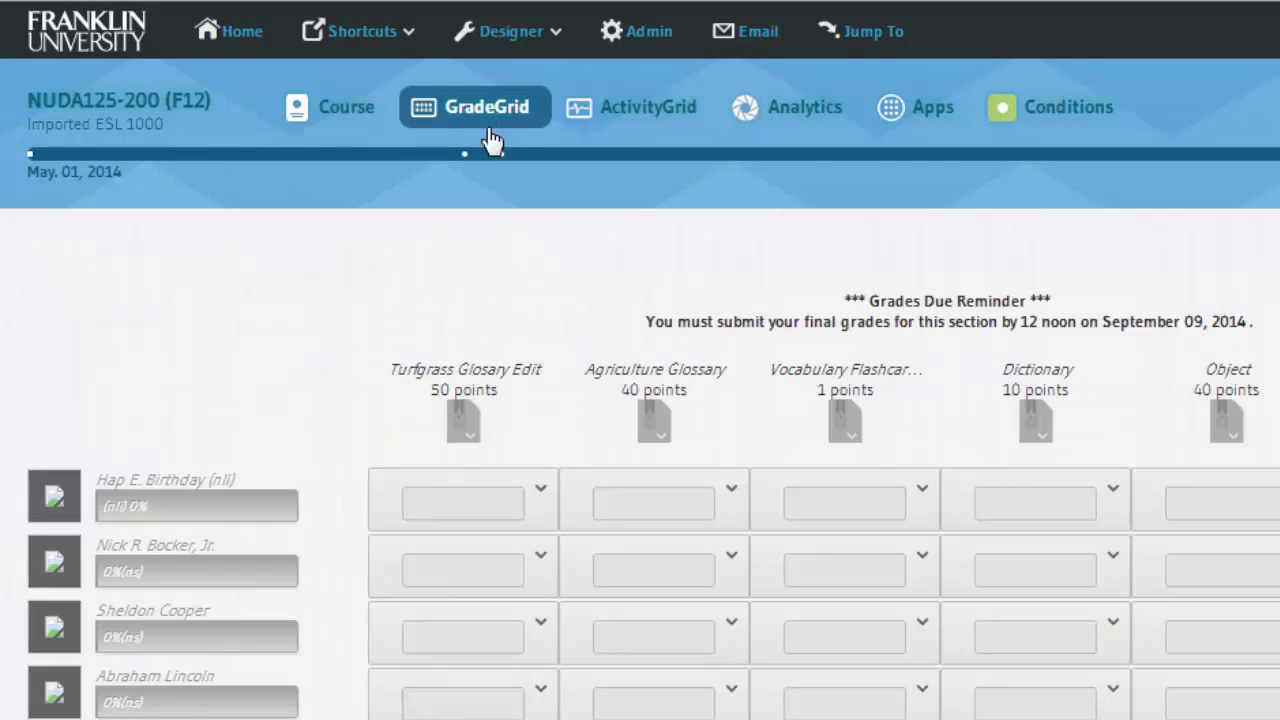
pyautogui.click(636, 128)
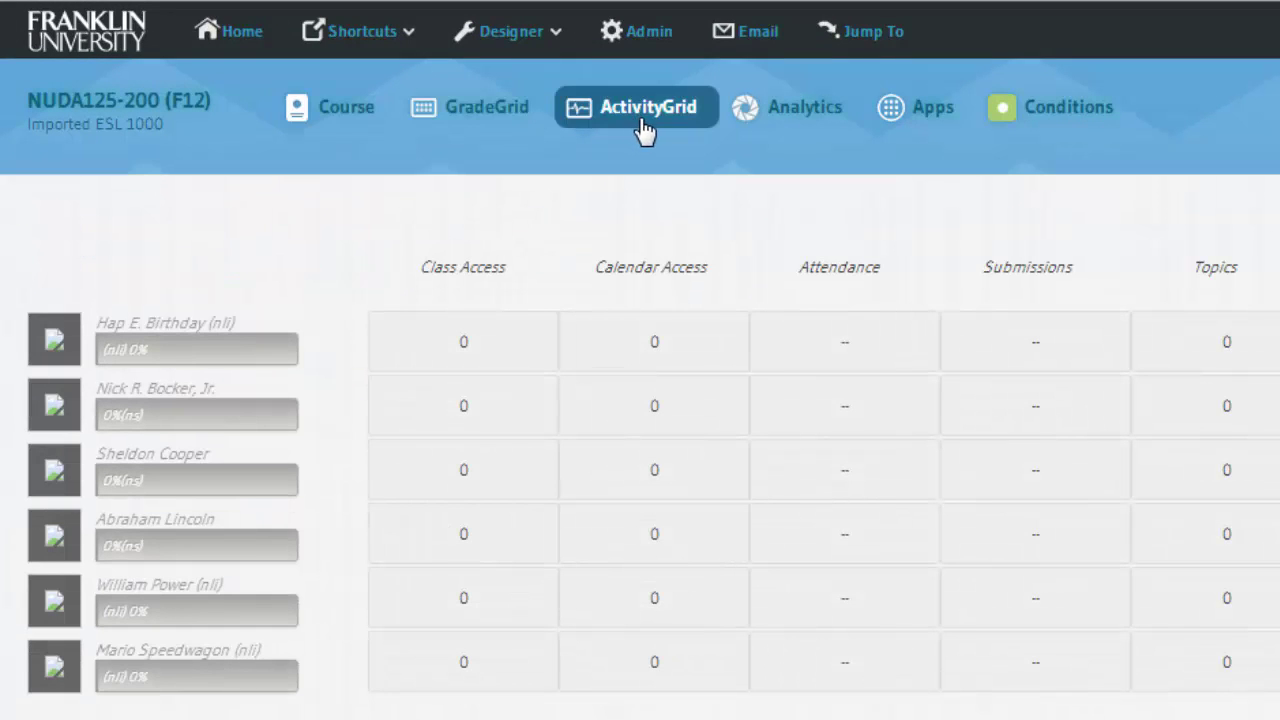
pyautogui.click(900, 125)
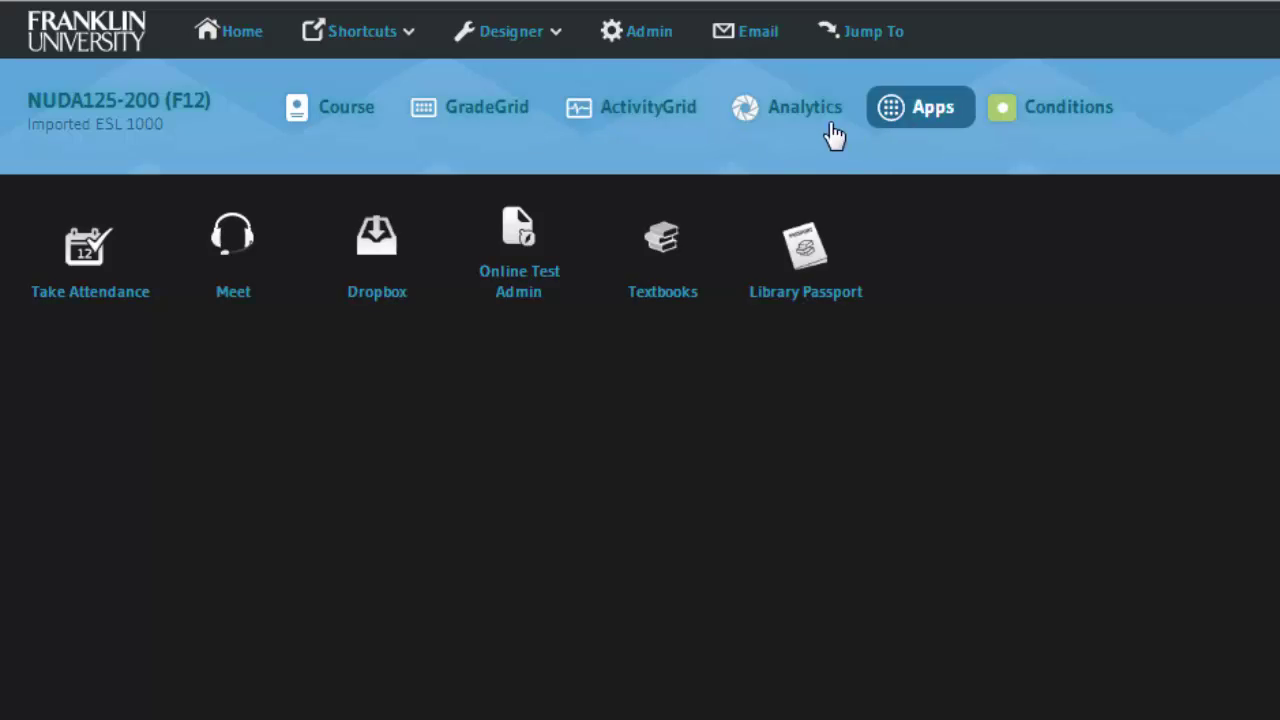
pyautogui.click(1030, 107)
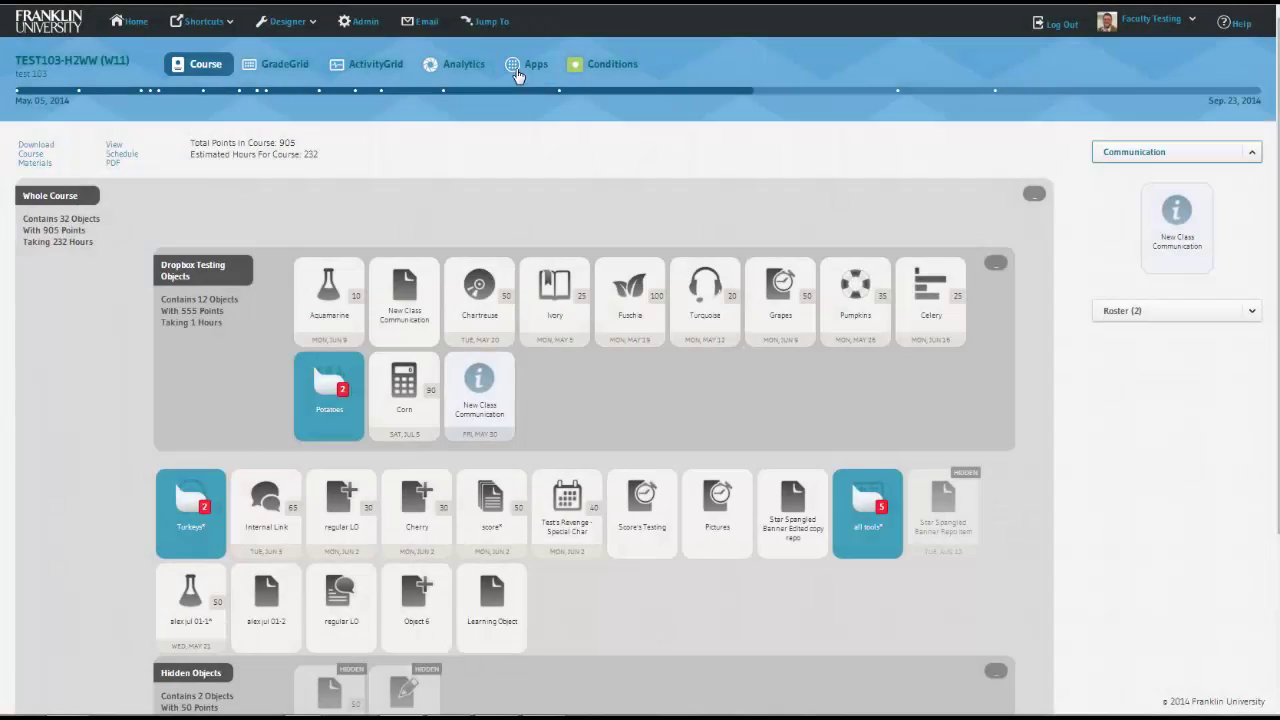
# Examine the due dates of the objects marked on the TEST103-H2WW (W11) course timeline
pyautogui.click(518, 77)
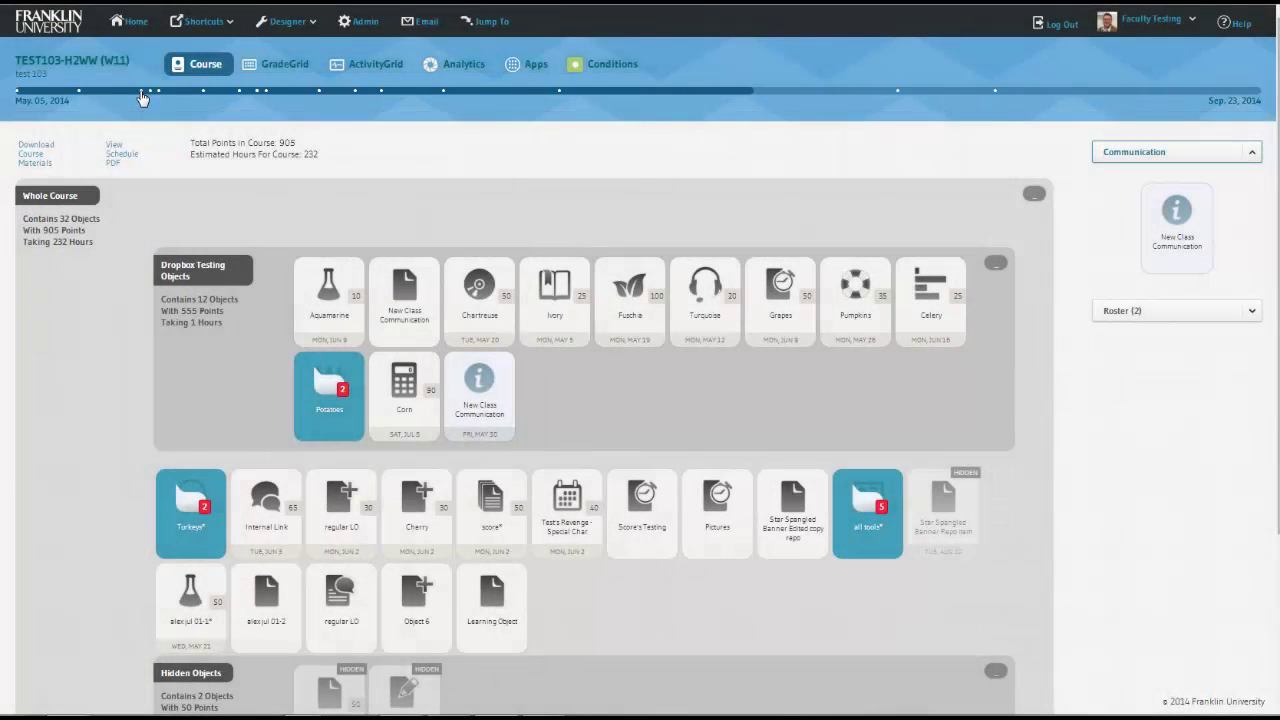
pyautogui.moveTo(143, 97)
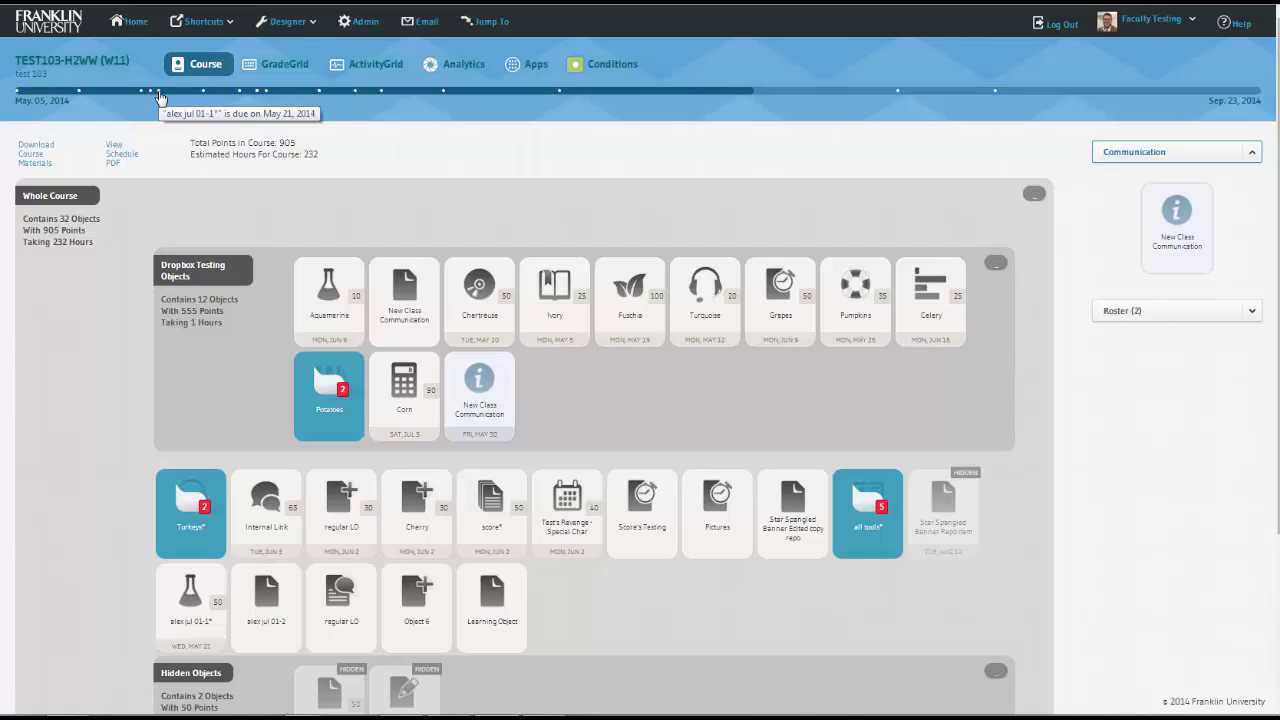
pyautogui.click(211, 91)
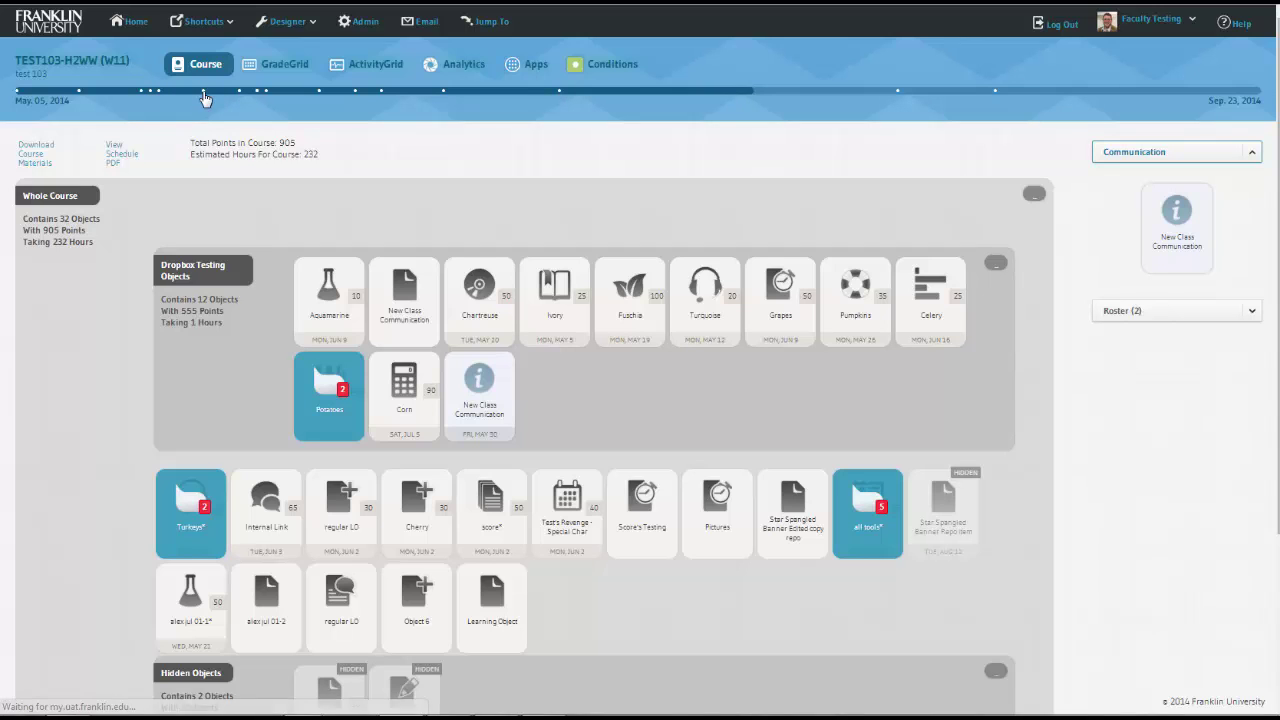
pyautogui.click(247, 95)
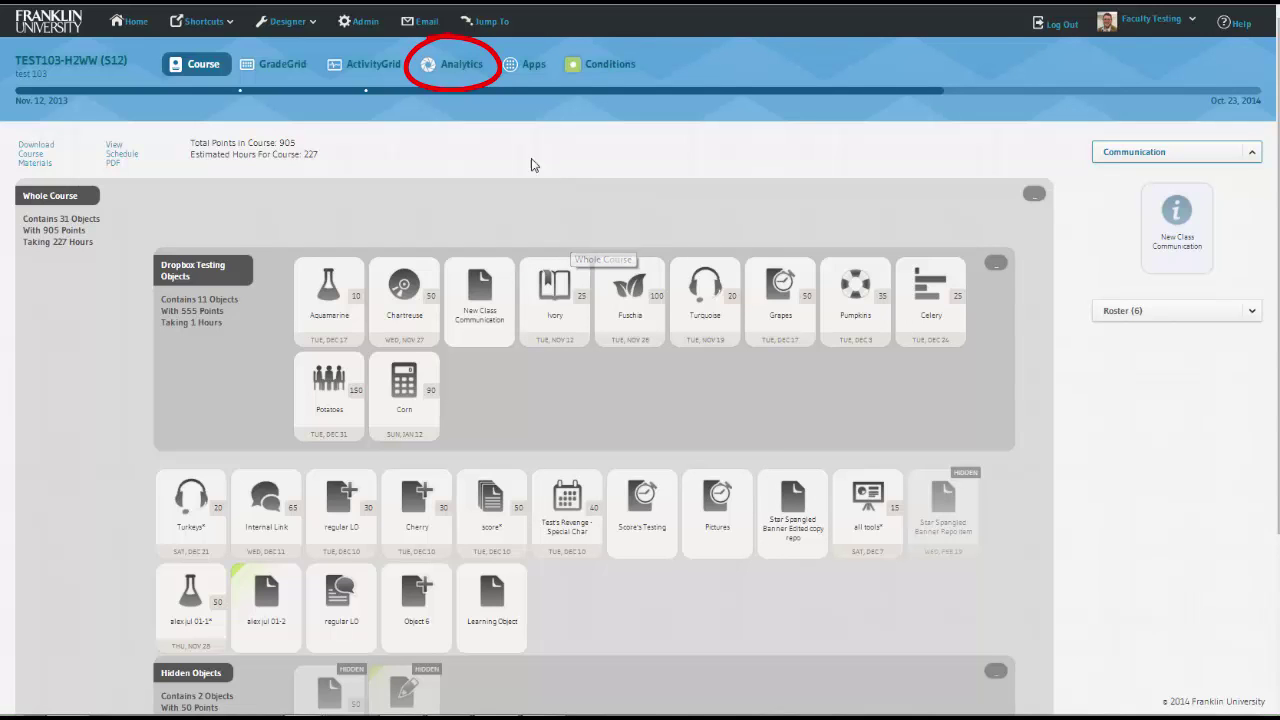
# Open the Analytics of course TEST103-H2WW (S12) and examine the activity heat map across all its objects
pyautogui.click(456, 75)
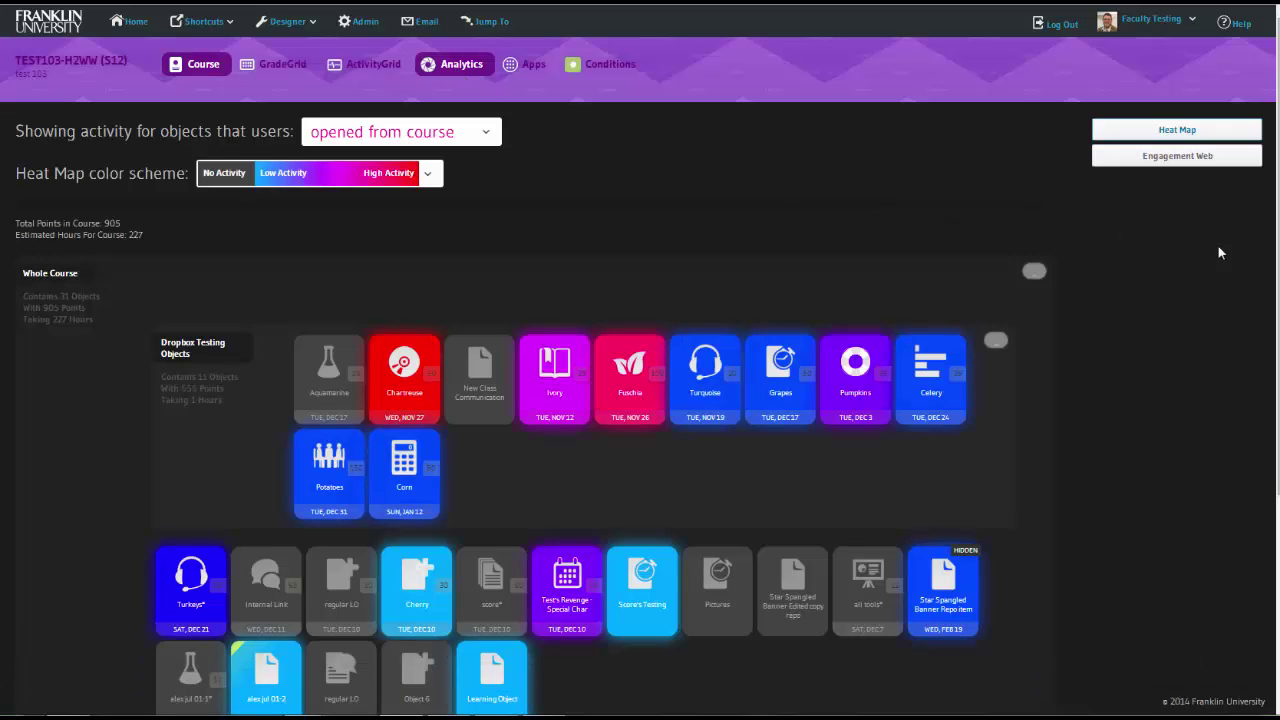
pyautogui.scroll(-1, 1276, 240)
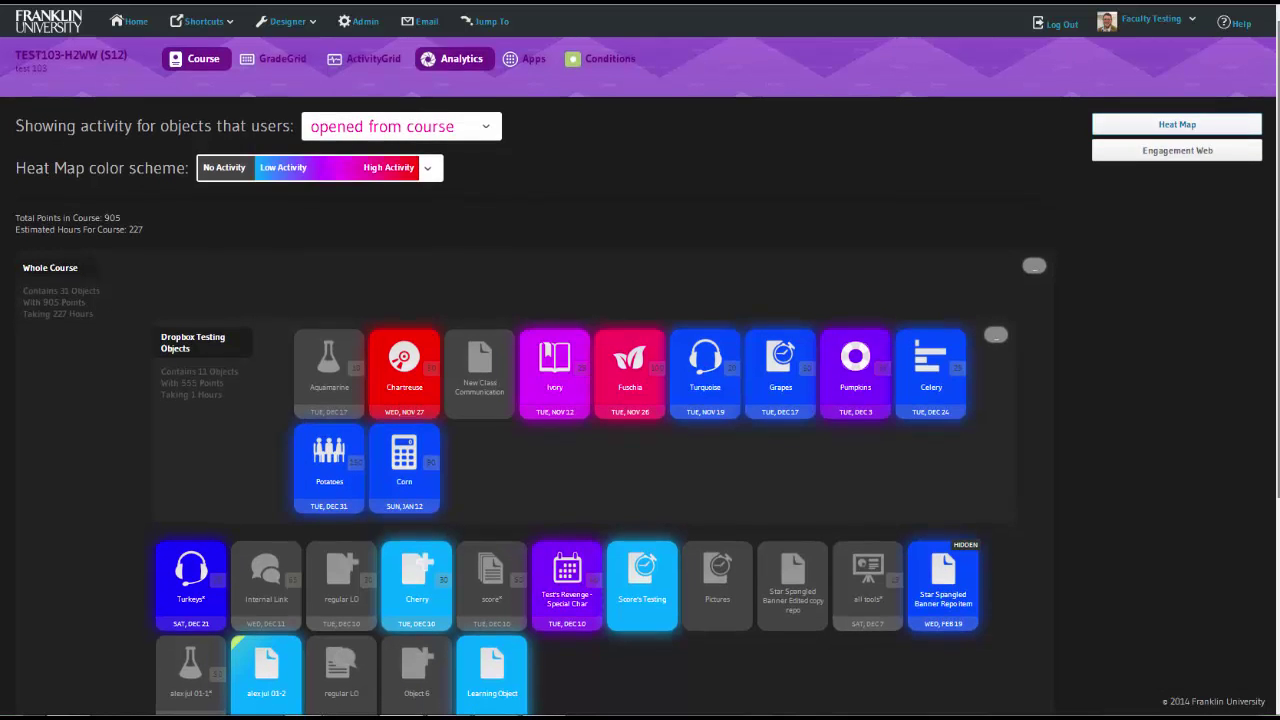
pyautogui.scroll(-2, 640, 400)
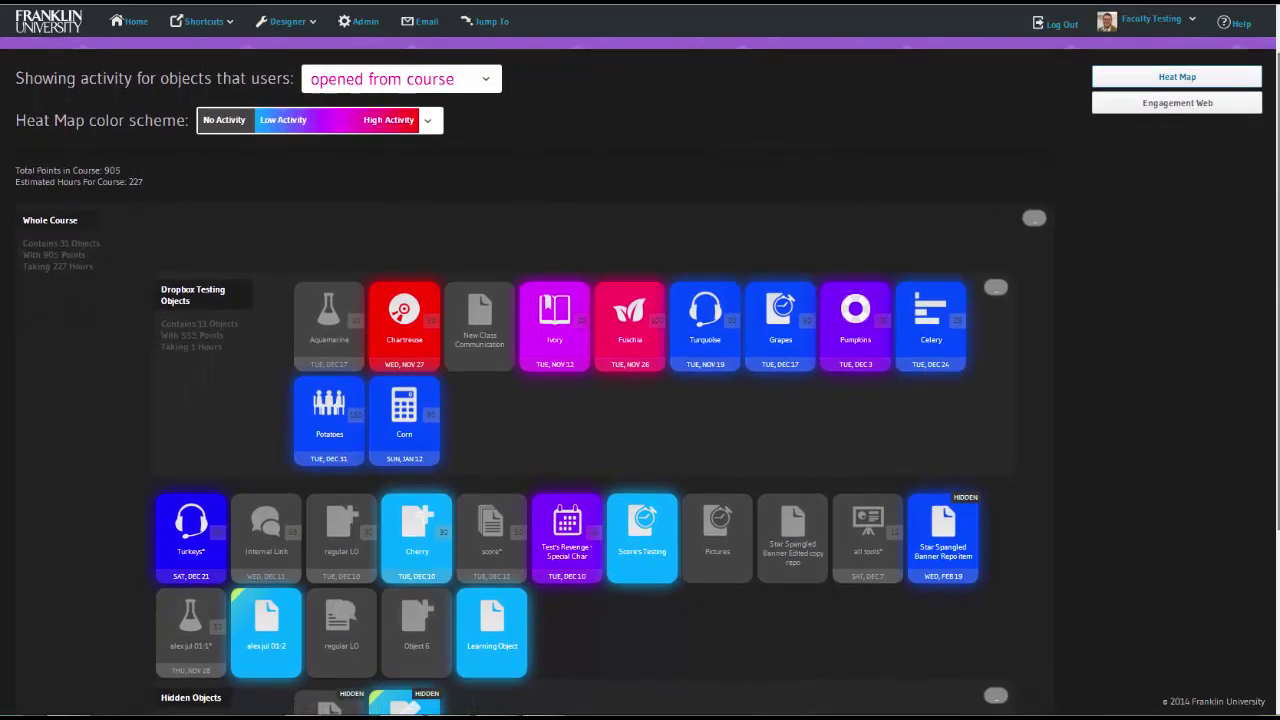
pyautogui.scroll(-3, 1277, 300)
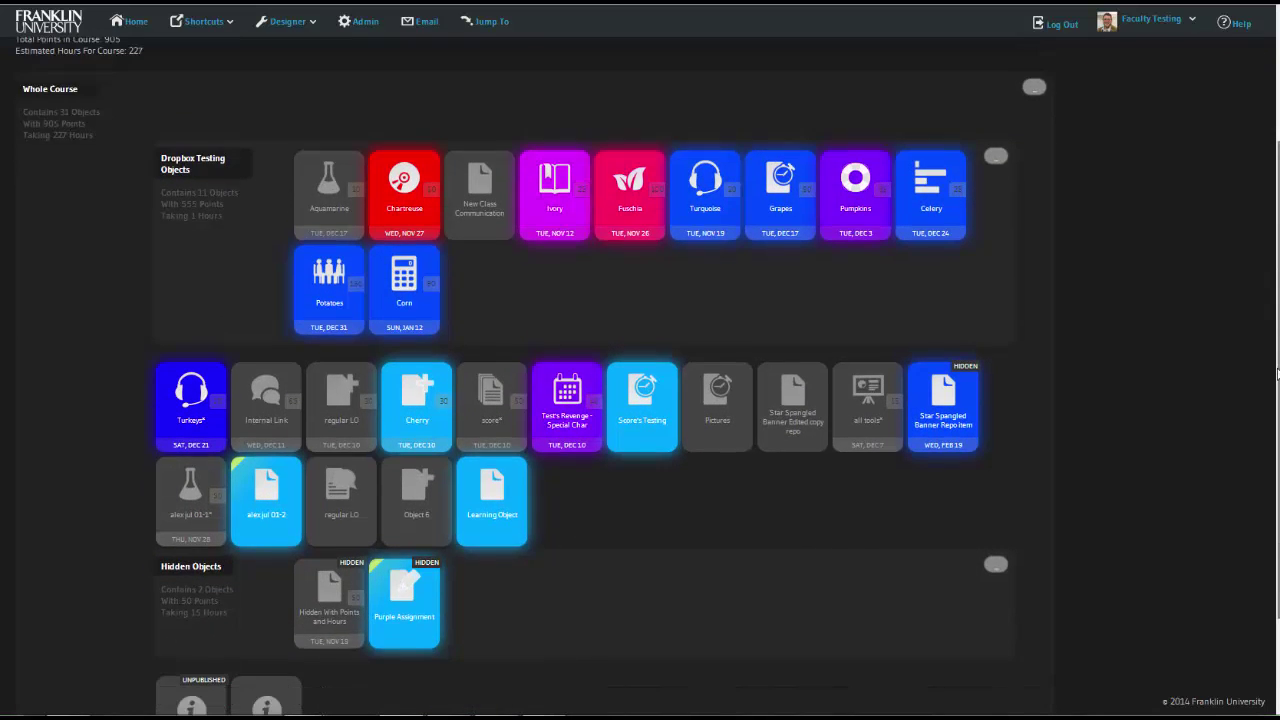
pyautogui.scroll(5, 1277, 325)
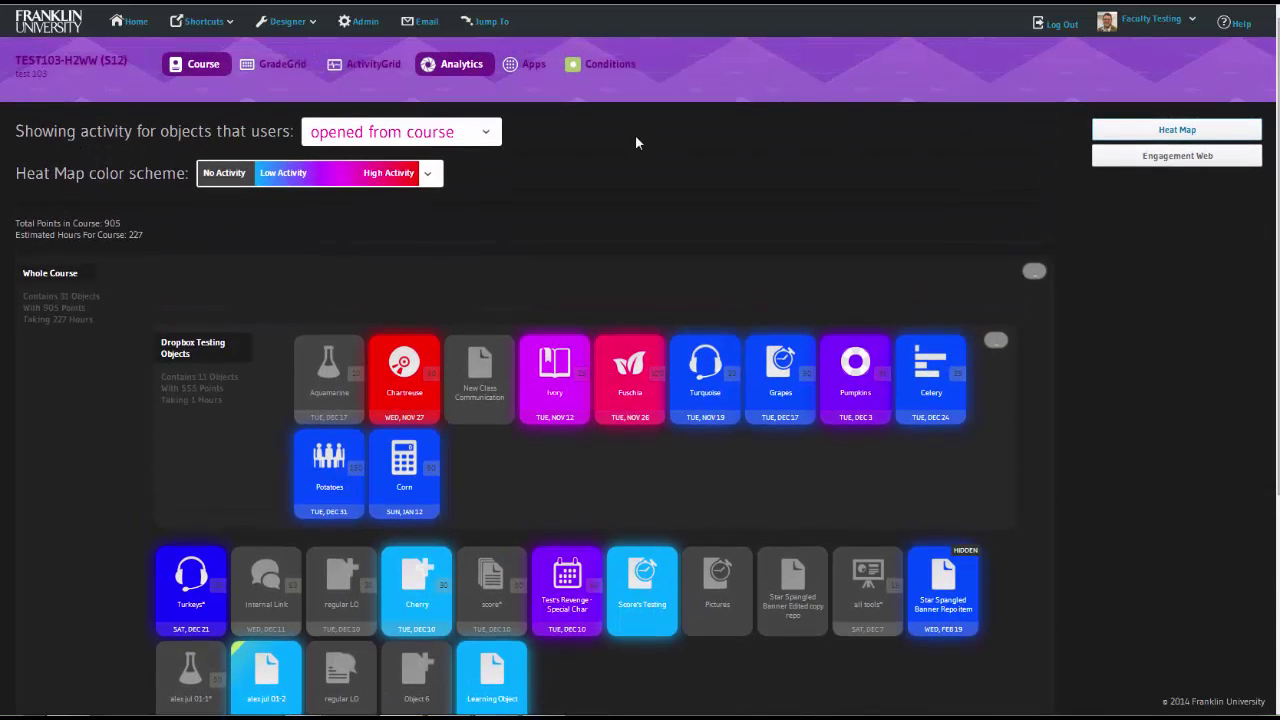
# Show activity for objects "opened from course" and set the heat map color scheme to red for low and blue for high activity
pyautogui.click(490, 134)
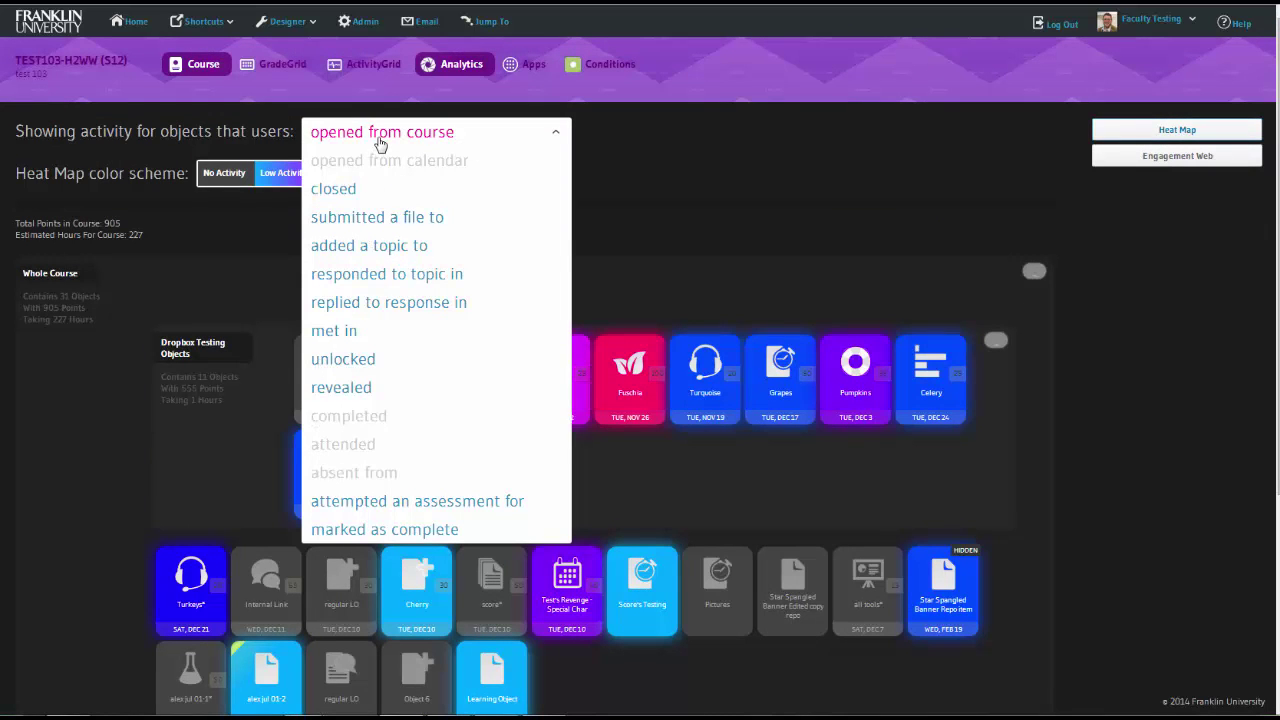
pyautogui.click(380, 145)
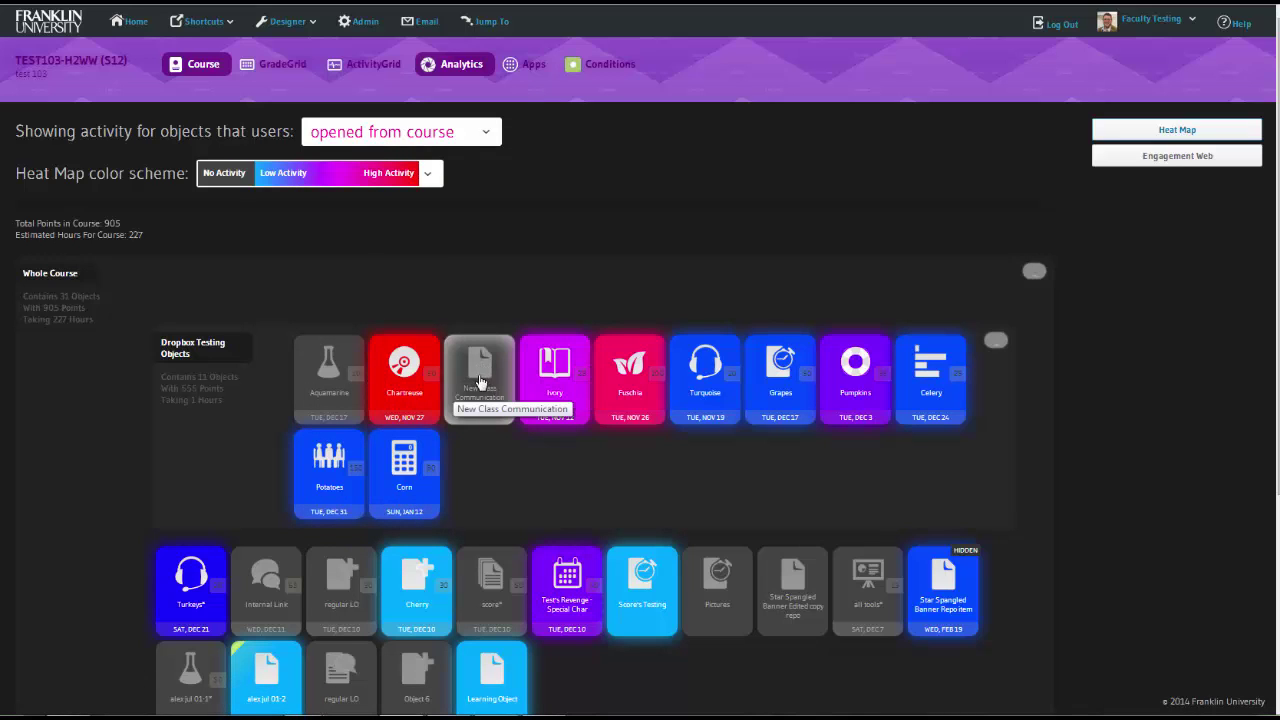
pyautogui.click(428, 174)
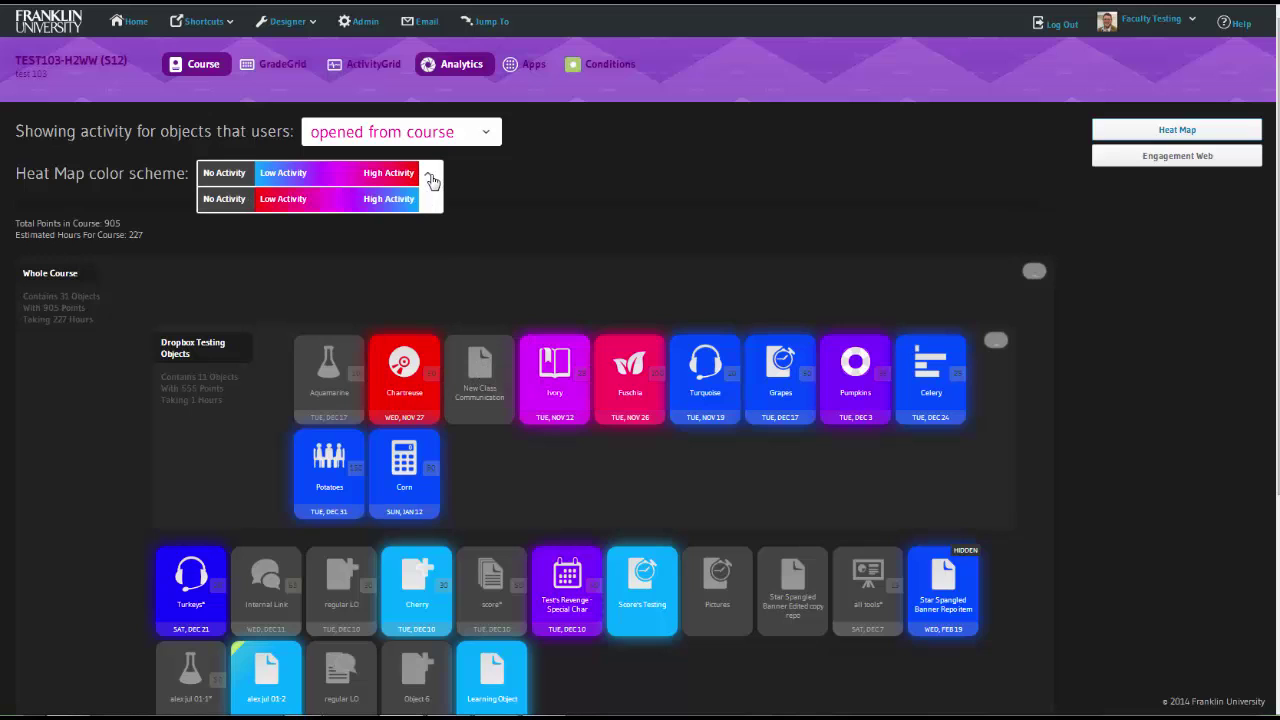
pyautogui.click(330, 205)
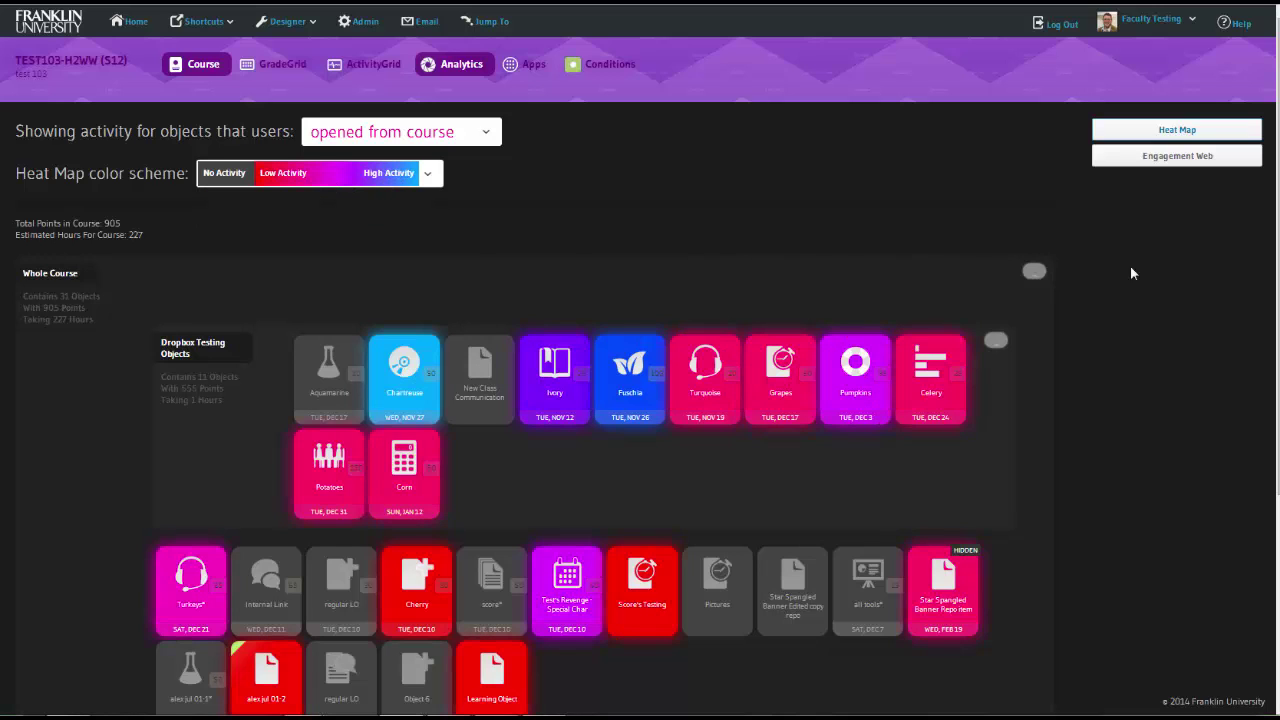
# View the course's Engagement Web and return to the Heat Map
pyautogui.click(1200, 160)
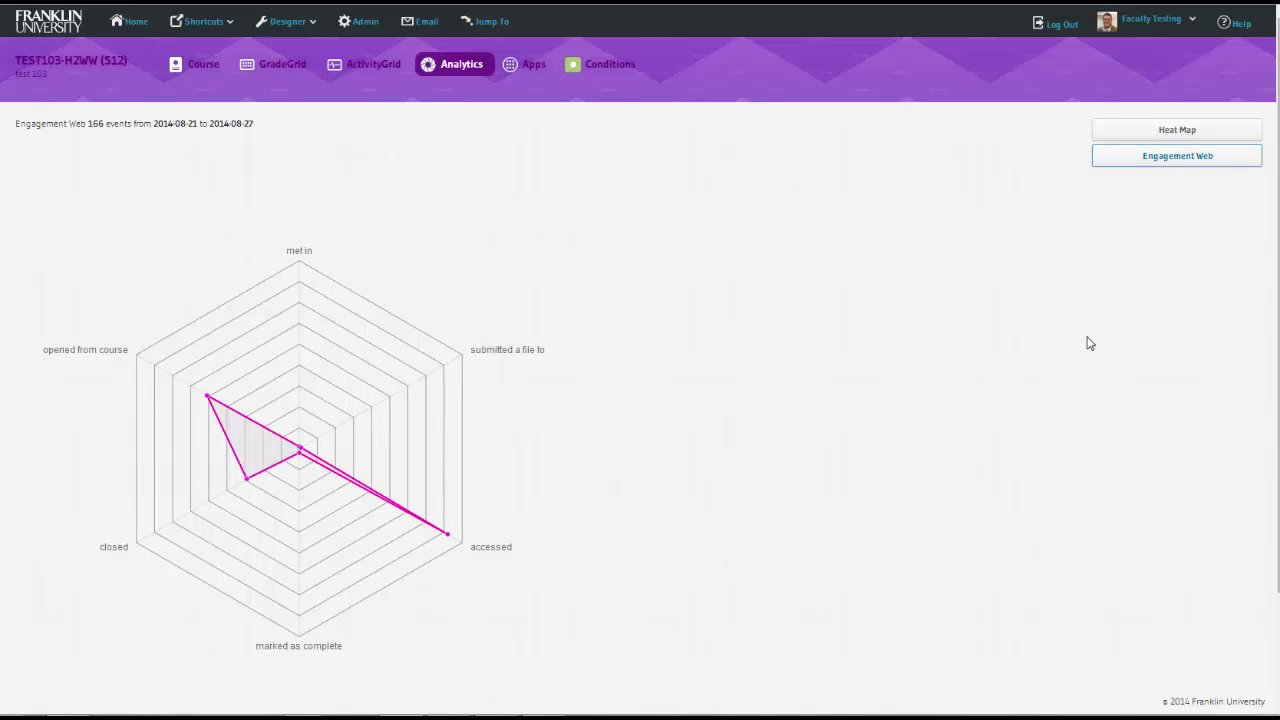
pyautogui.click(1176, 135)
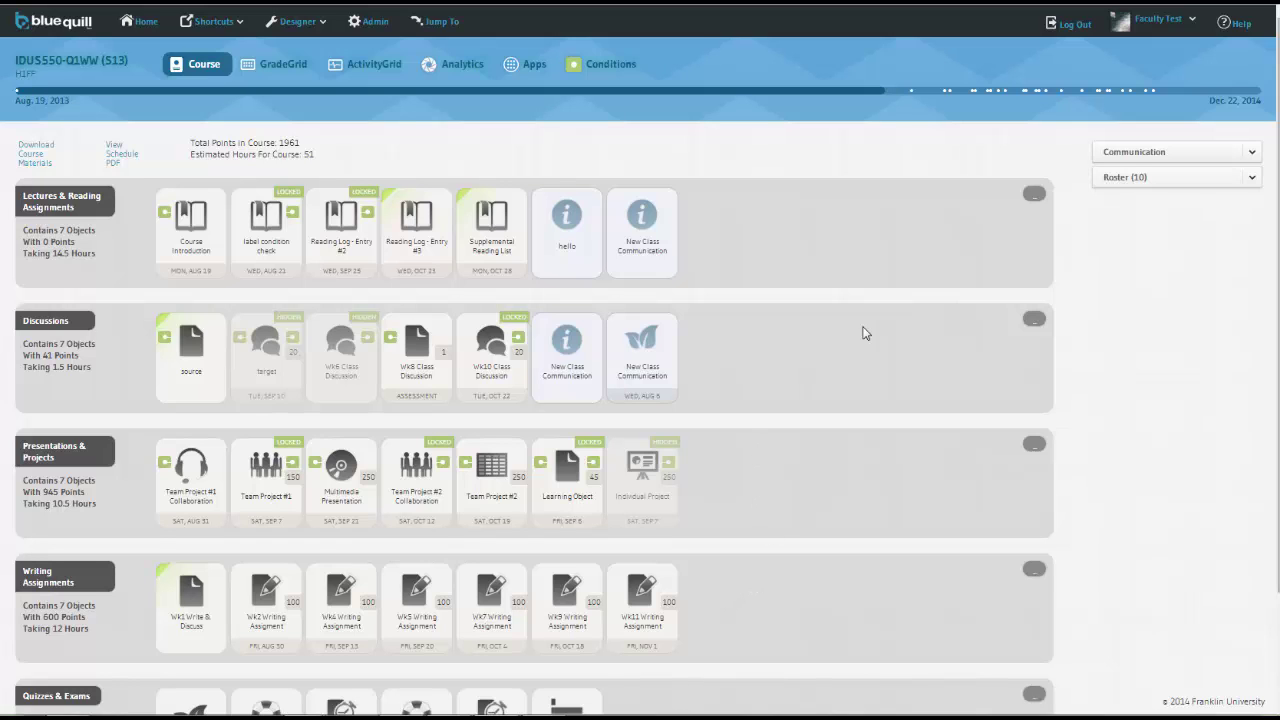
# Open the 45-point Learning Object in IDUS550-Q1WW and give cobject2 conditional a score of 2 with the comment "yes"
pyautogui.click(573, 475)
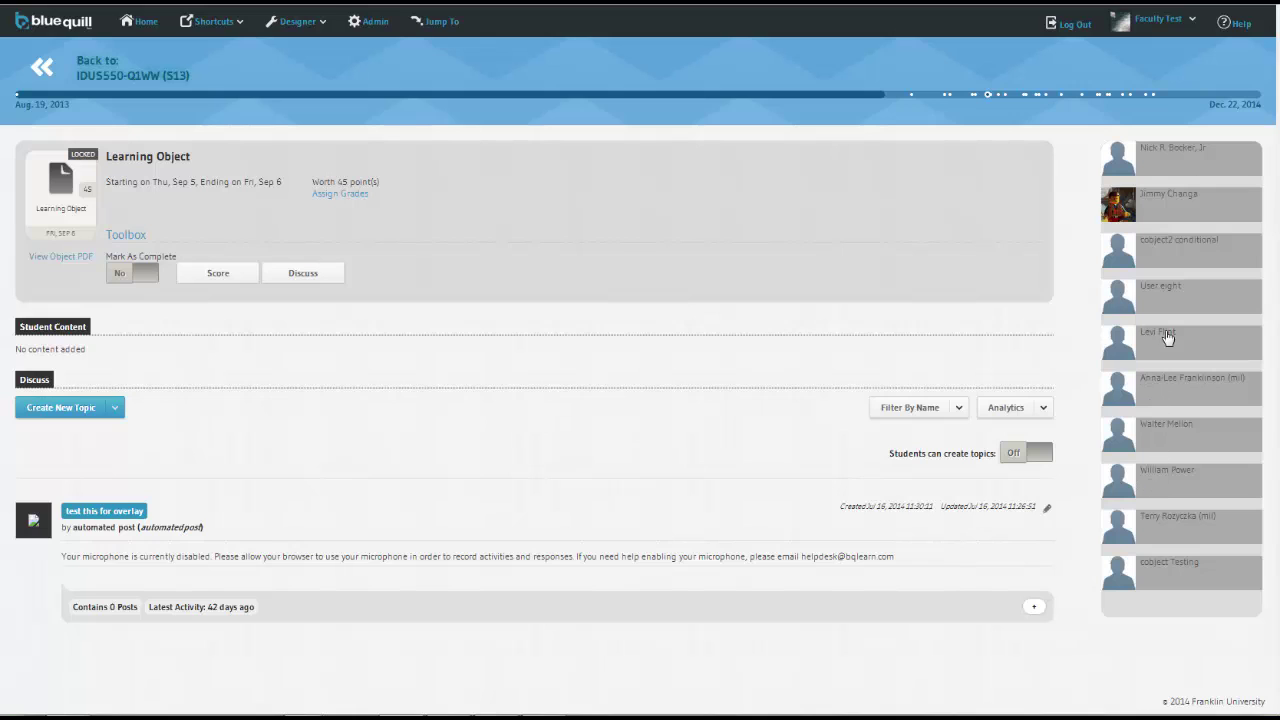
pyautogui.click(1174, 256)
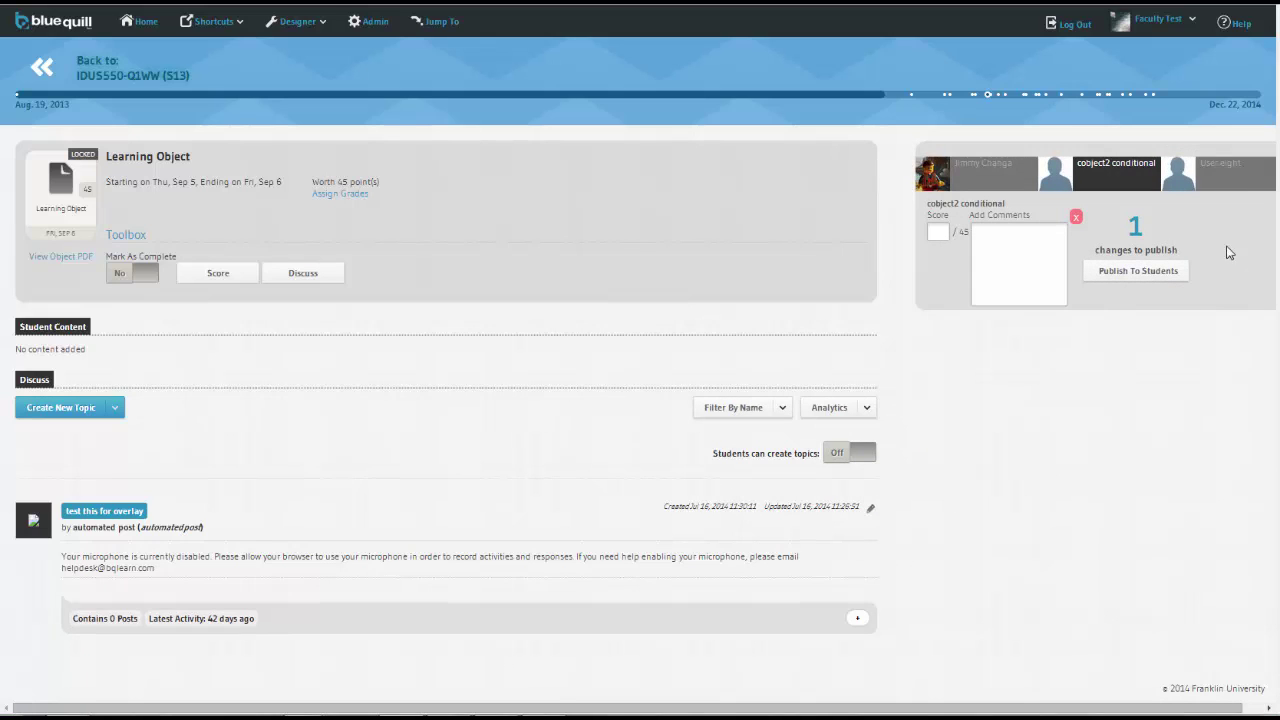
pyautogui.click(936, 234)
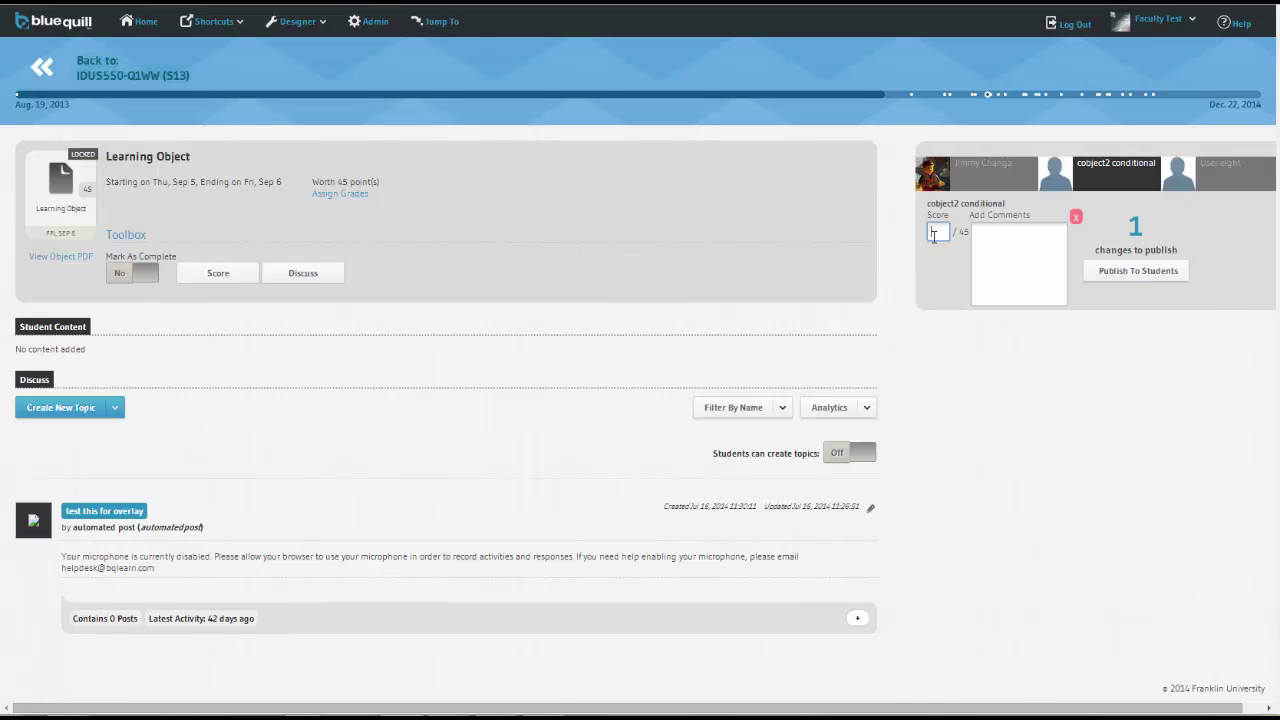
pyautogui.write('2')
pyautogui.click(1035, 252)
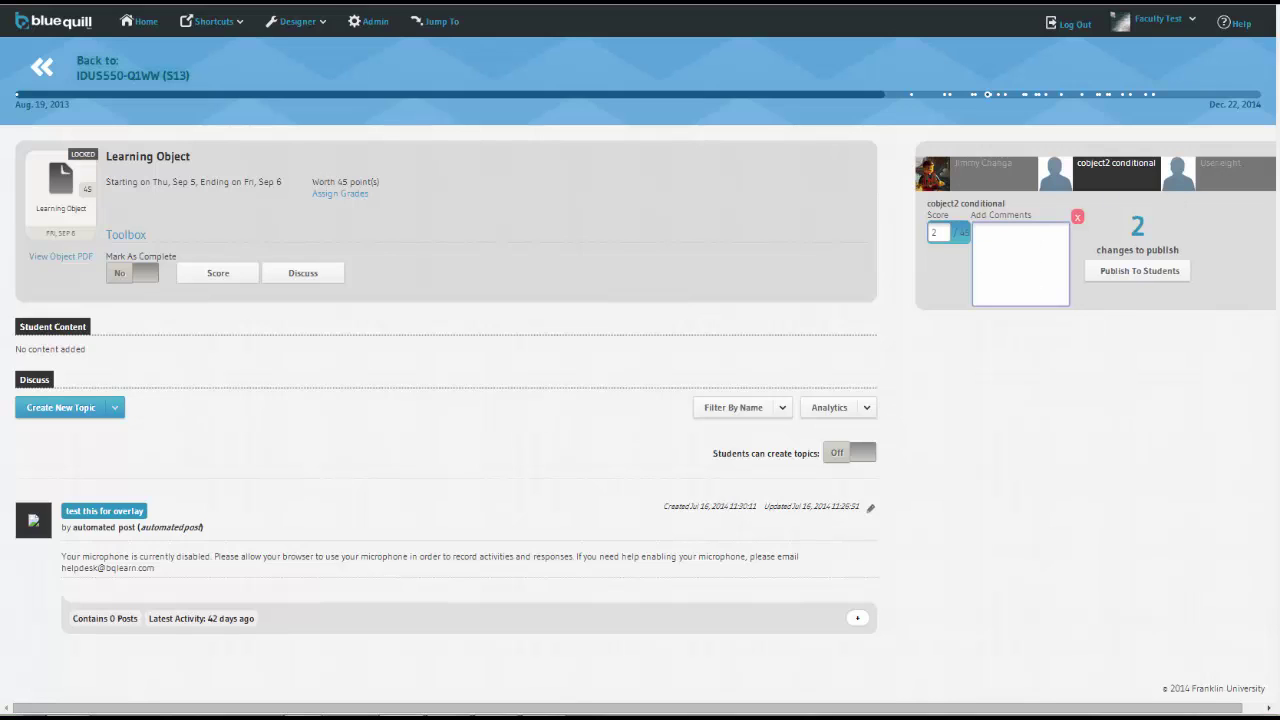
# Give User eight a score of 2 on the Learning Object
pyautogui.click(1230, 172)
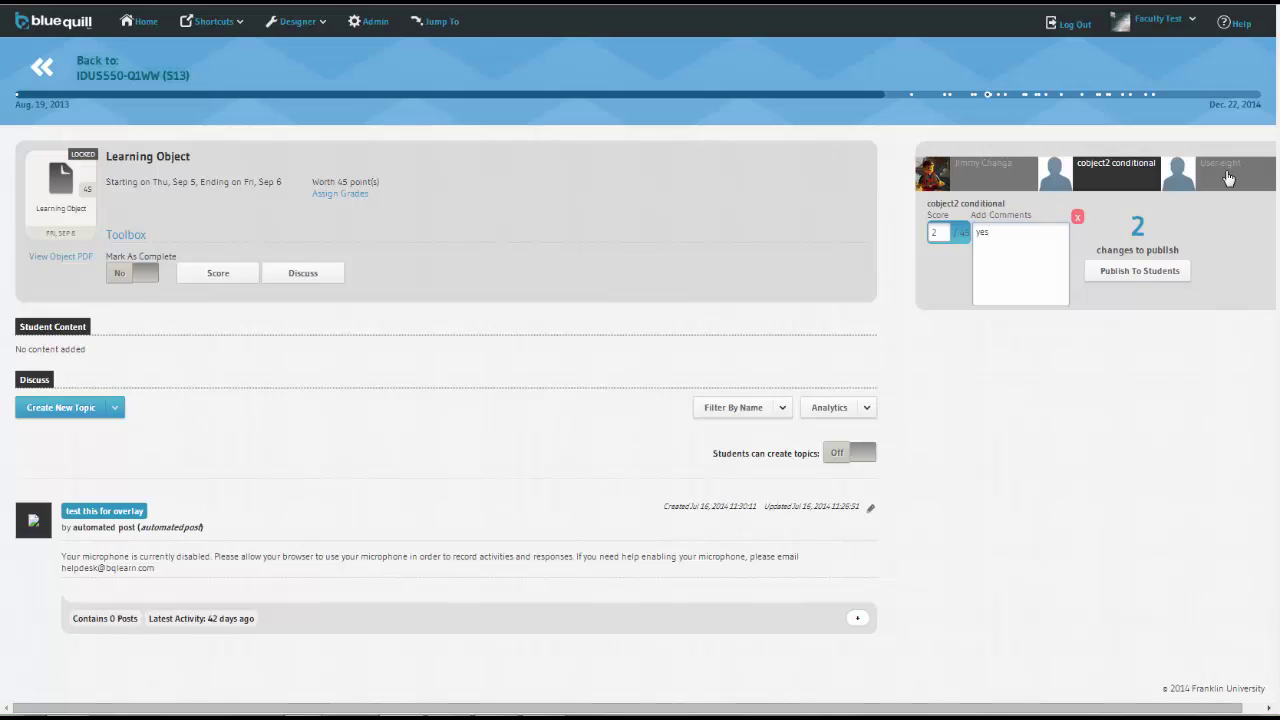
pyautogui.write('2')
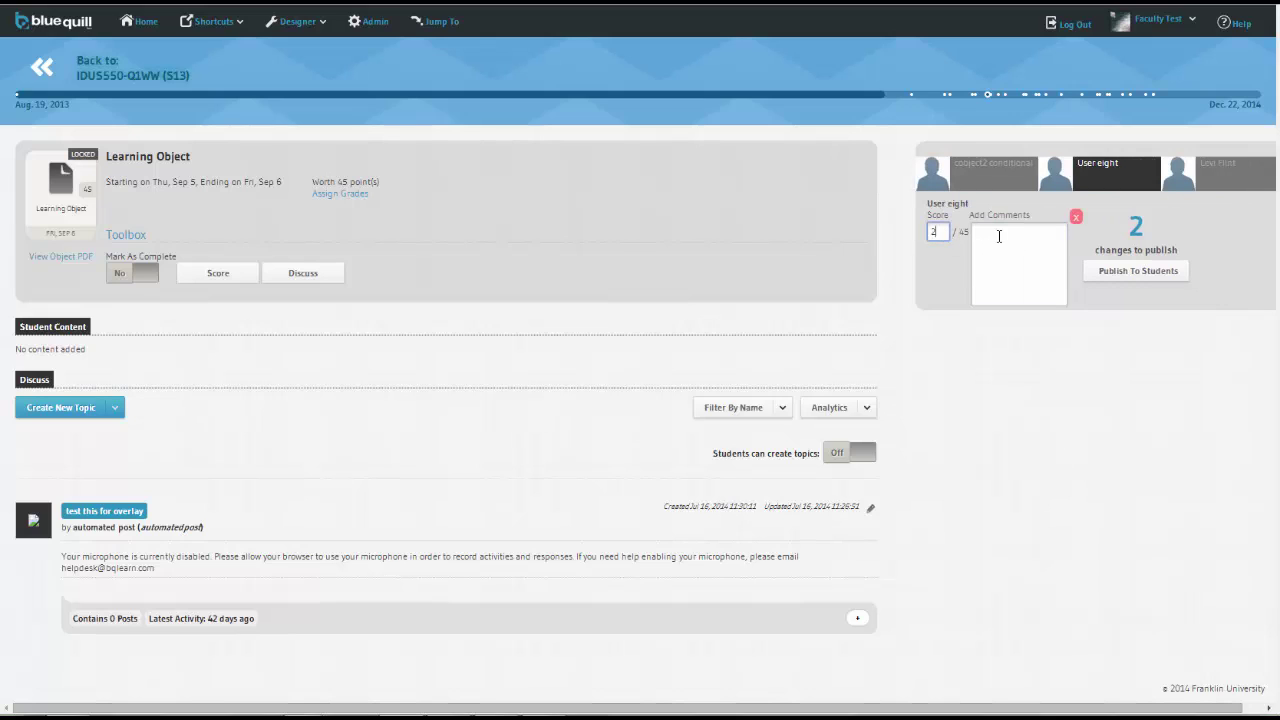
pyautogui.click(999, 237)
# Give each of the two students following User eight a score of 25 and publish the changes to students
pyautogui.click(1178, 175)
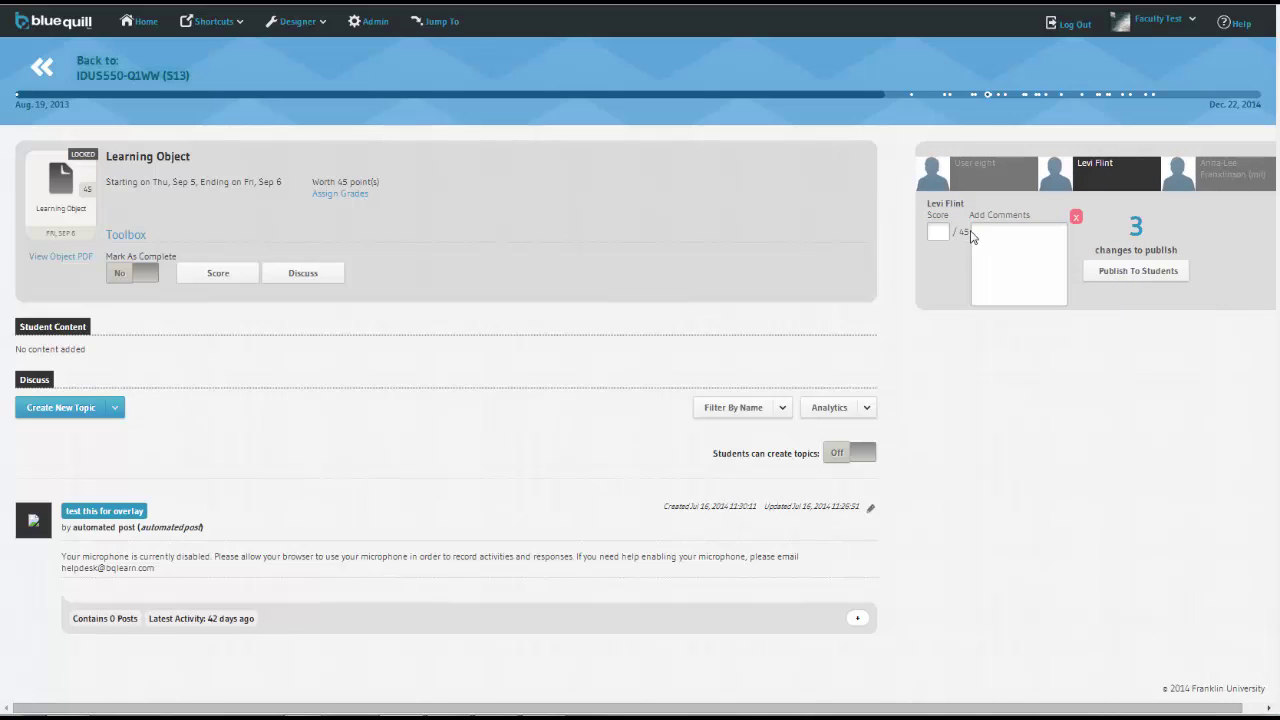
pyautogui.click(937, 232)
pyautogui.click(1220, 172)
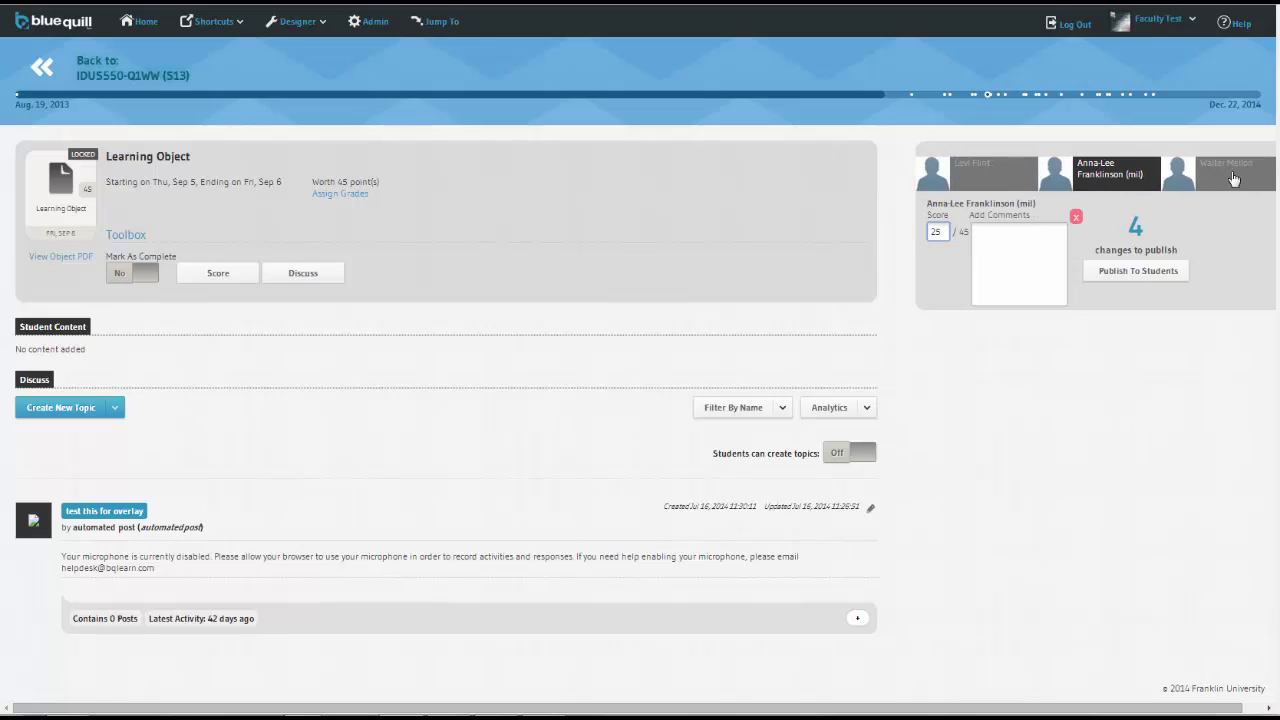
pyautogui.click(1232, 175)
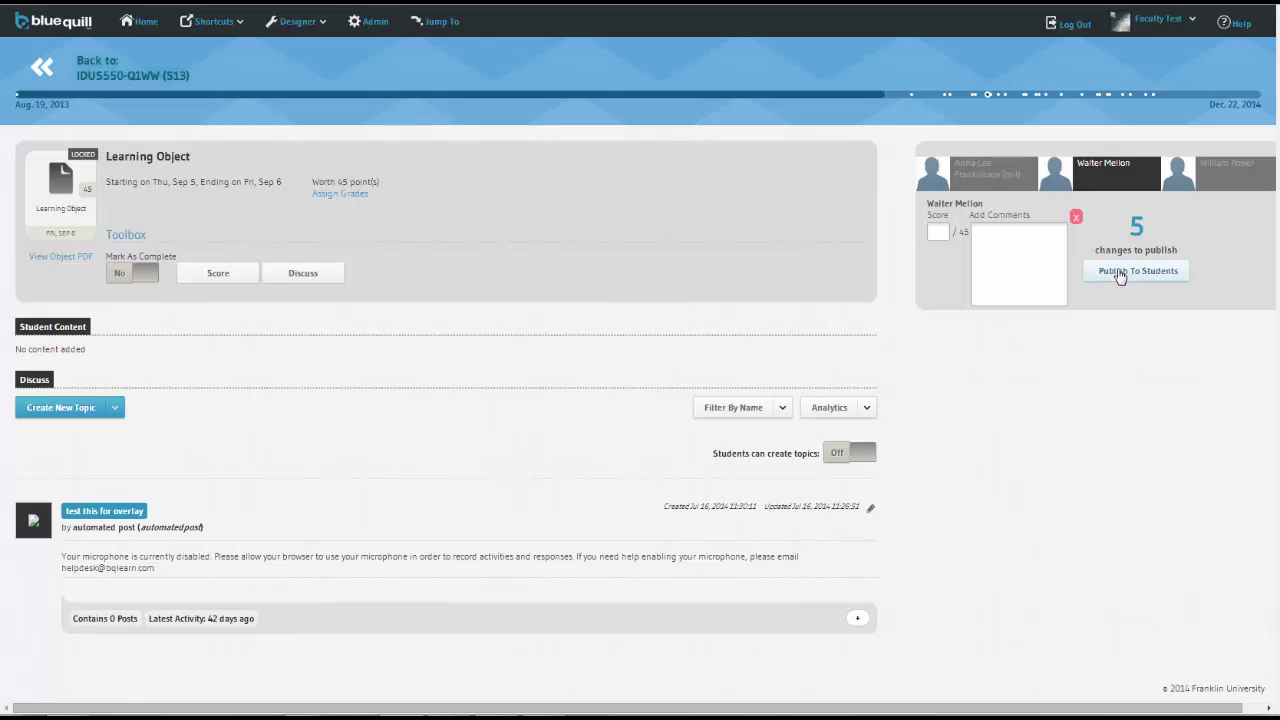
pyautogui.click(1119, 272)
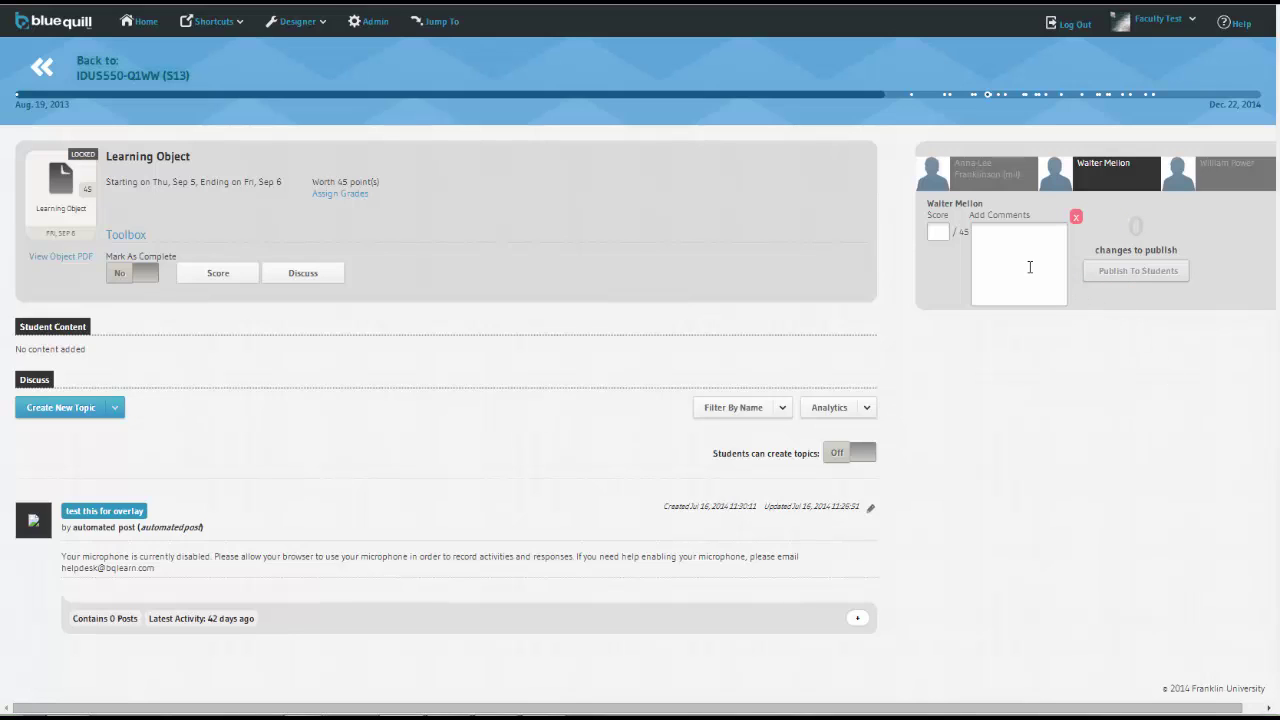
# Return to the IDUS550-Q1WW course and review the published Learning Object scores in the GradeGrid
pyautogui.click(41, 67)
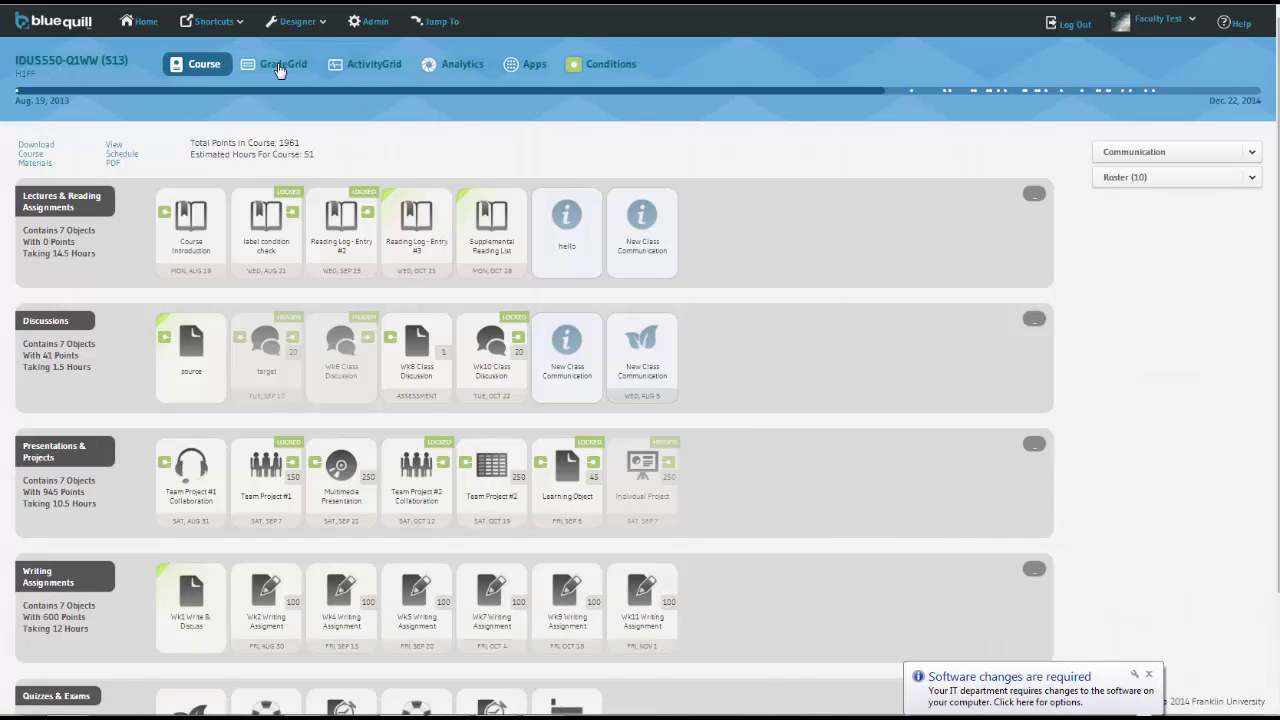
pyautogui.click(283, 63)
pyautogui.scroll(-5, 170, 314)
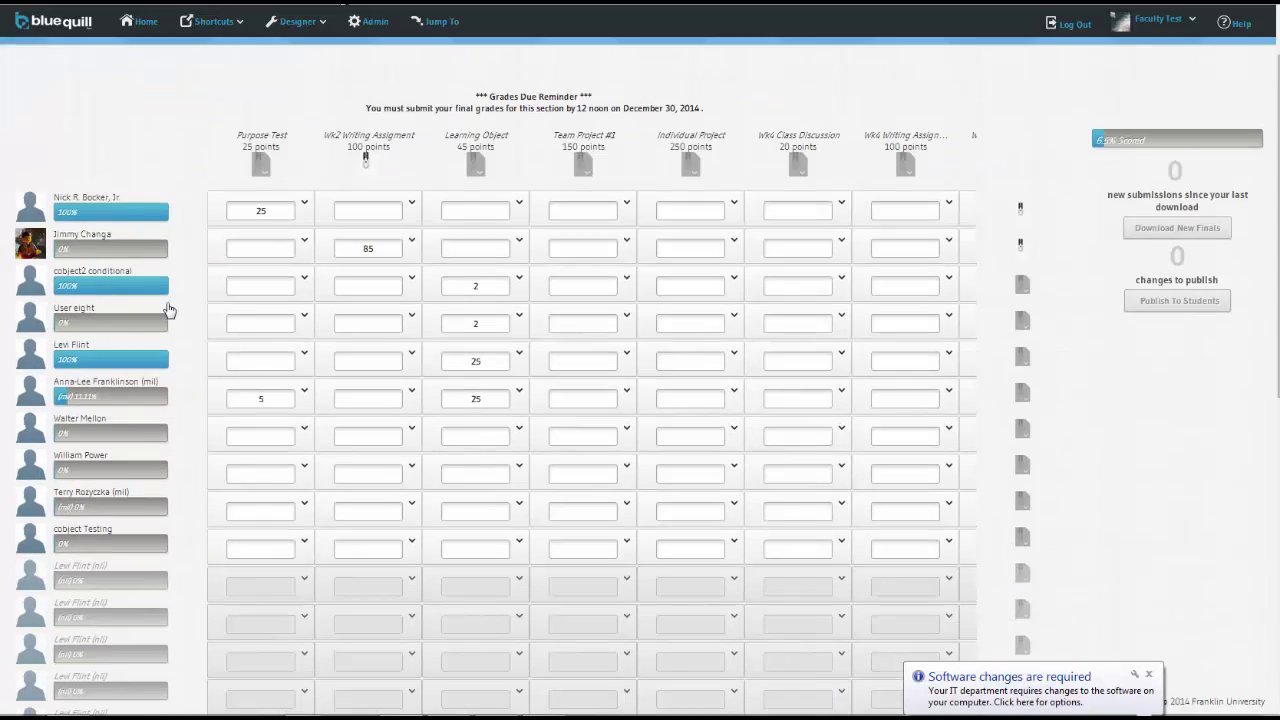
pyautogui.scroll(5, 214, 277)
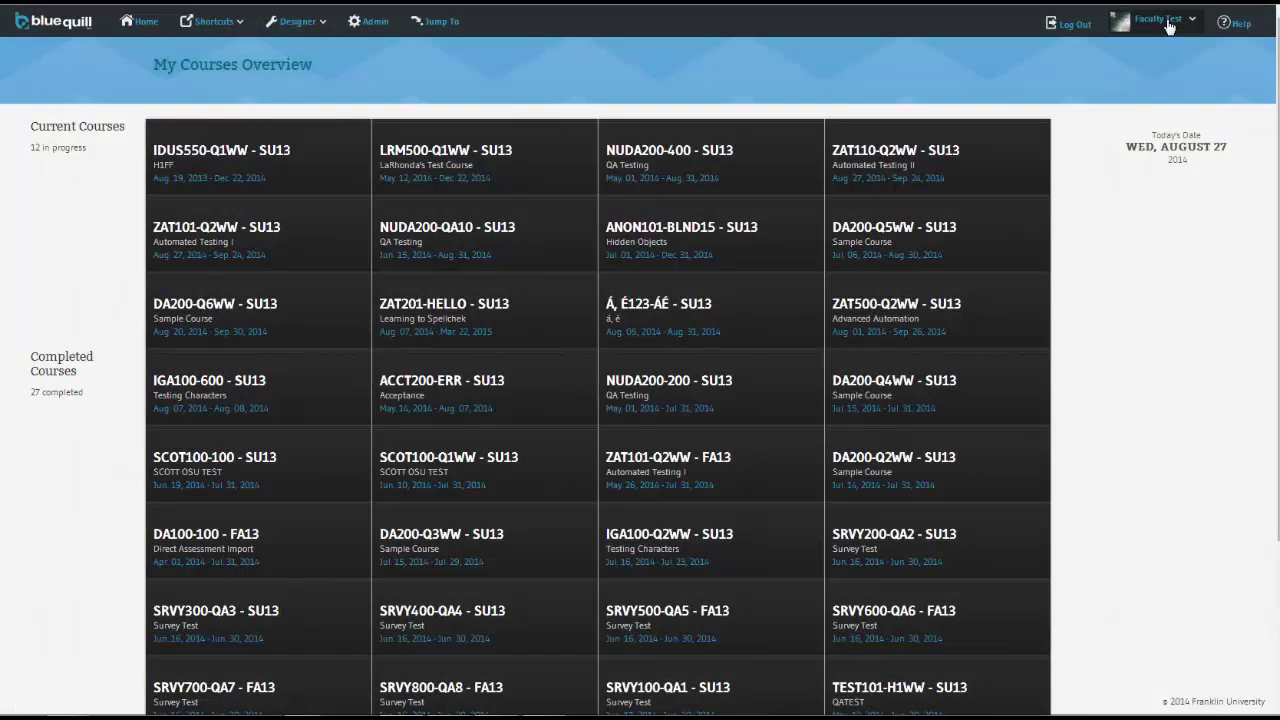
# Open the account's change settings, view the interface language option, and close the account settings again
pyautogui.click(1169, 27)
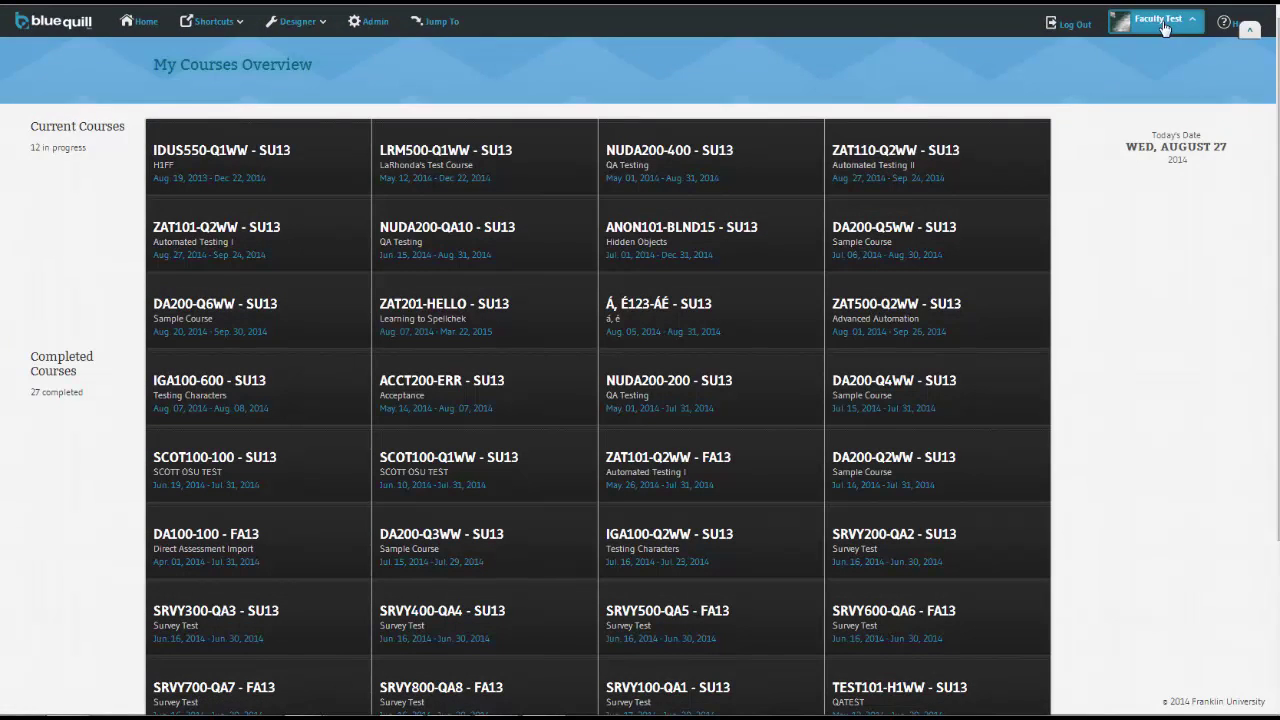
pyautogui.click(216, 57)
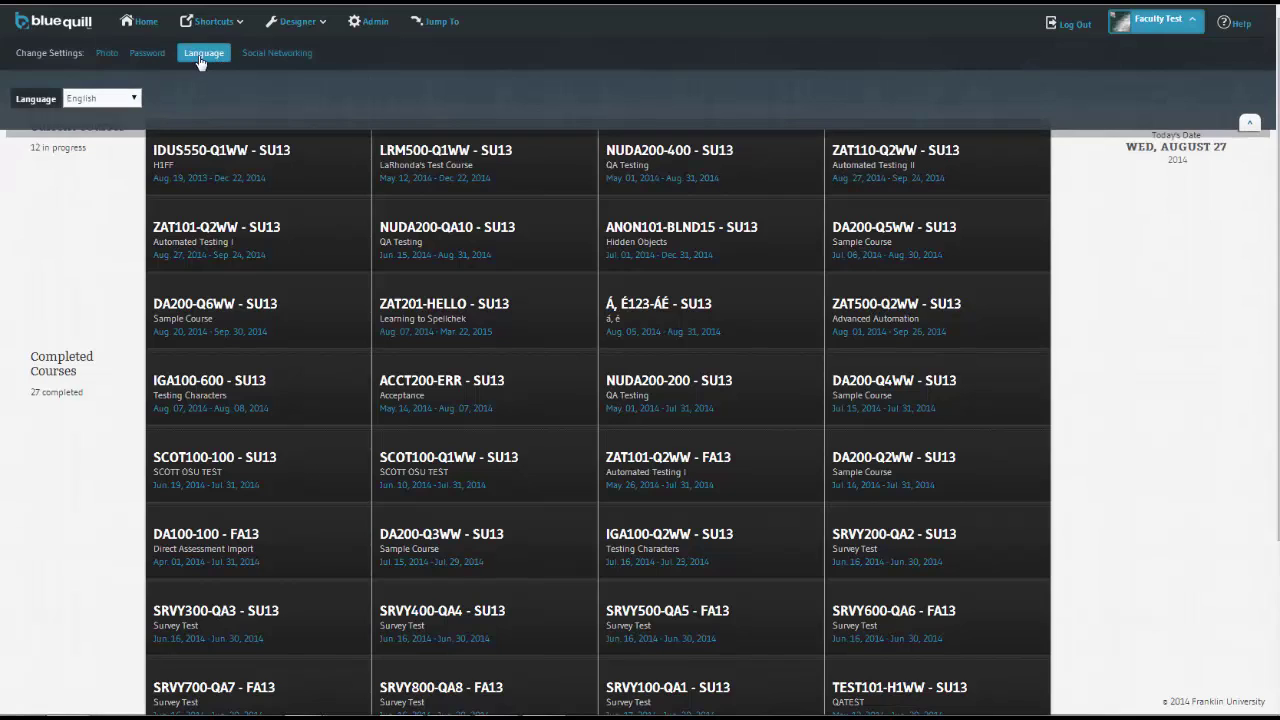
pyautogui.click(203, 55)
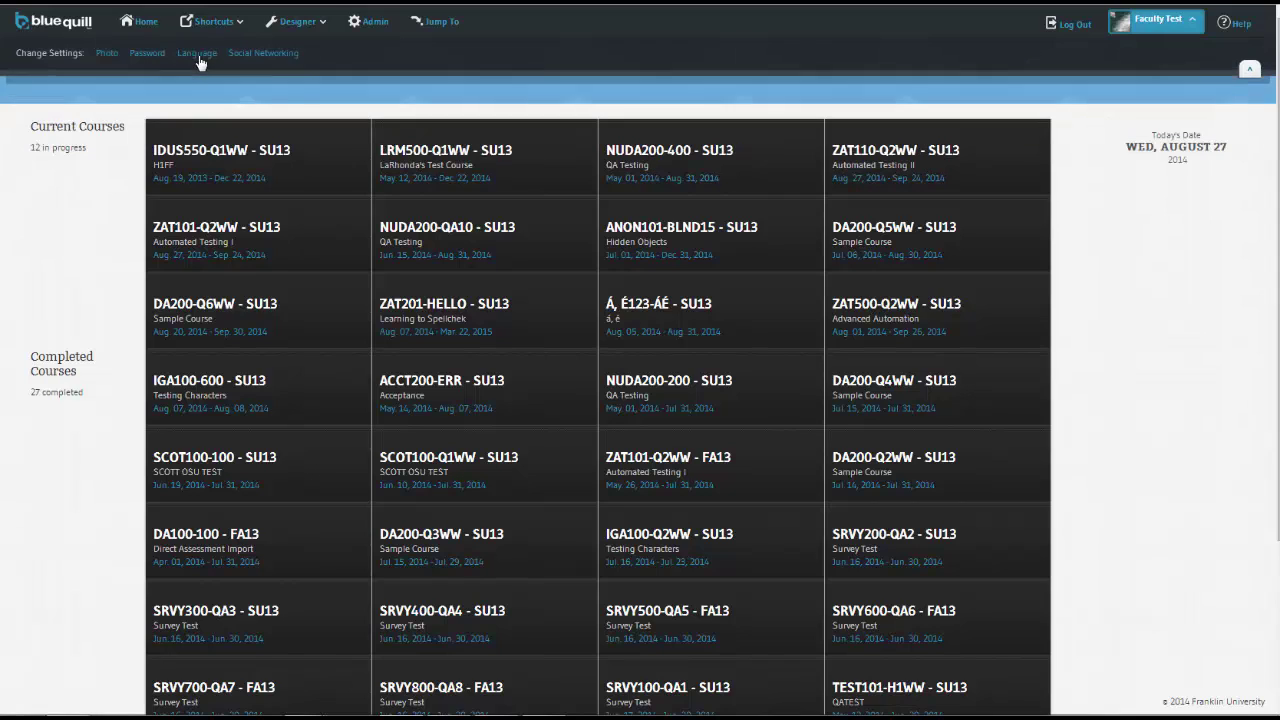
pyautogui.click(1189, 27)
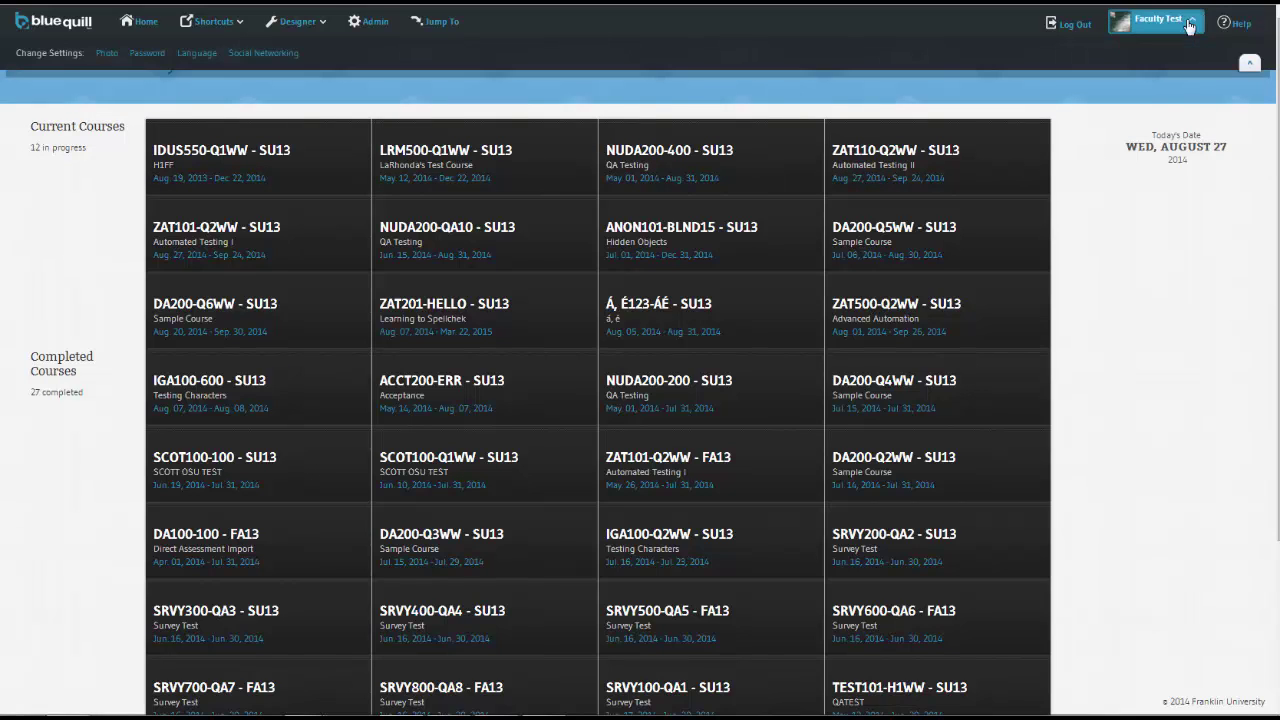
pyautogui.click(1189, 27)
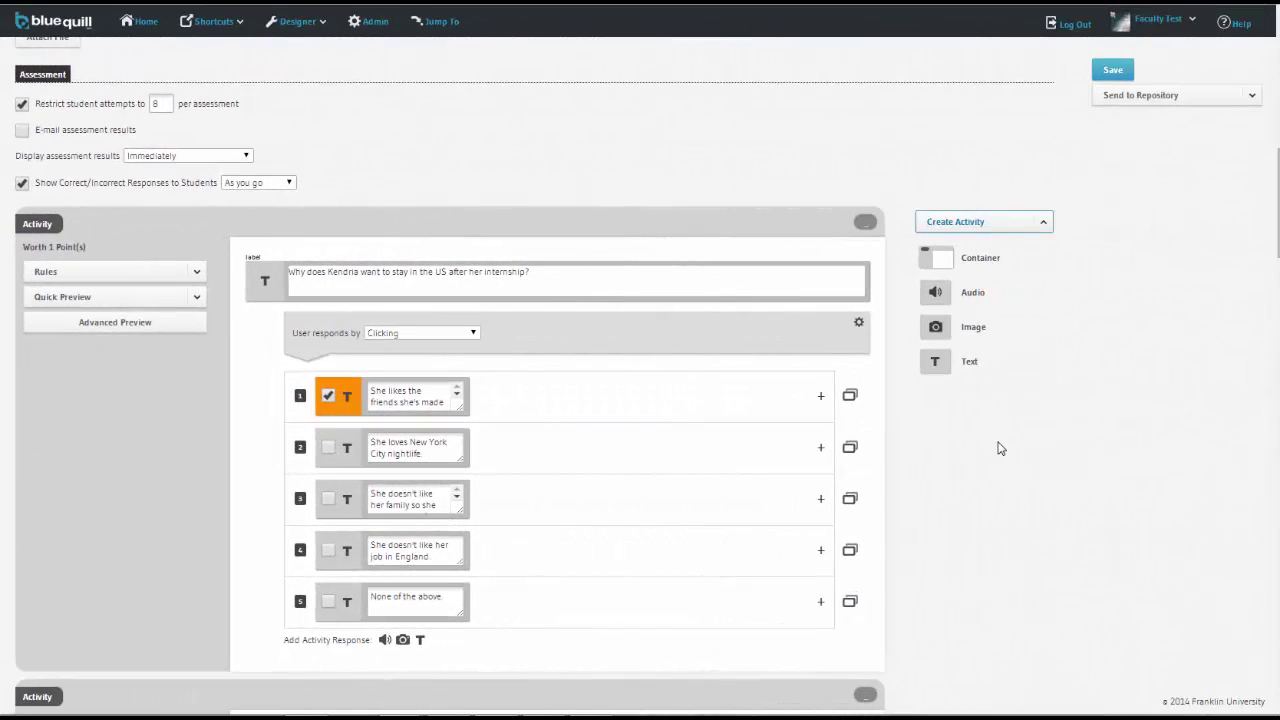
# Review the assessment's activities and turn off Show Correct/Incorrect Responses to Students
pyautogui.scroll(-15, 1001, 448)
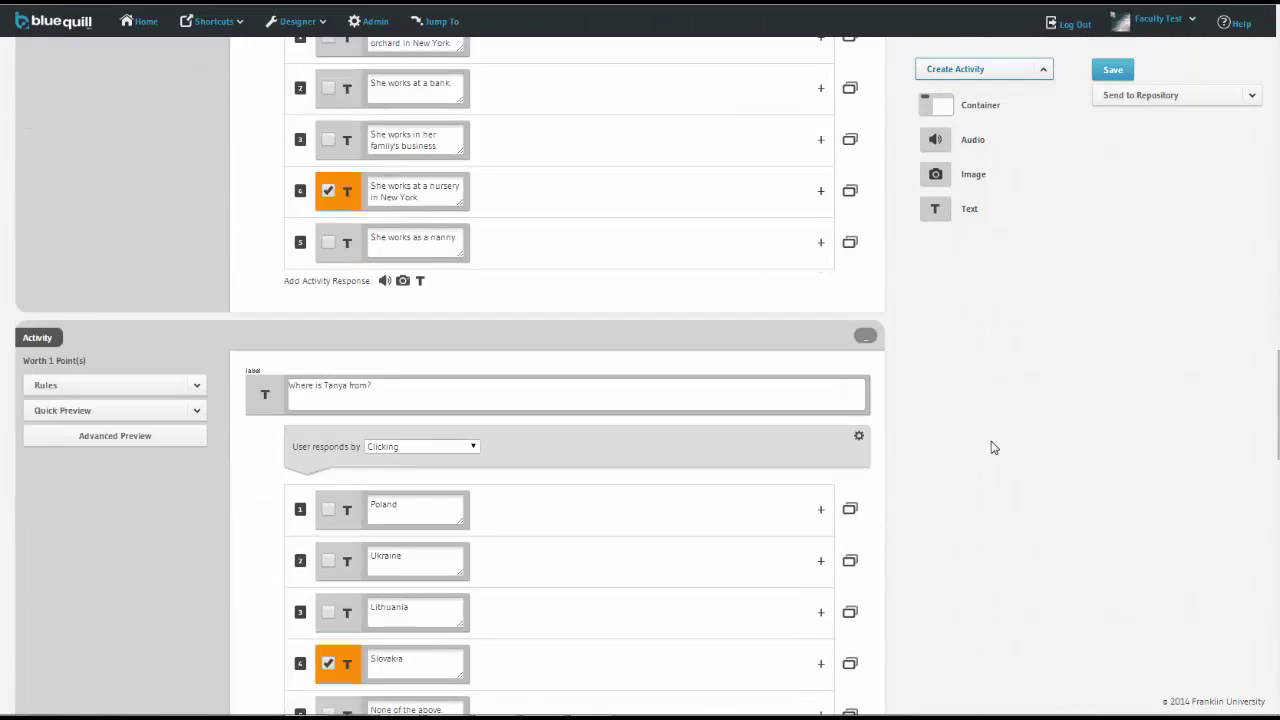
pyautogui.scroll(-15, 993, 448)
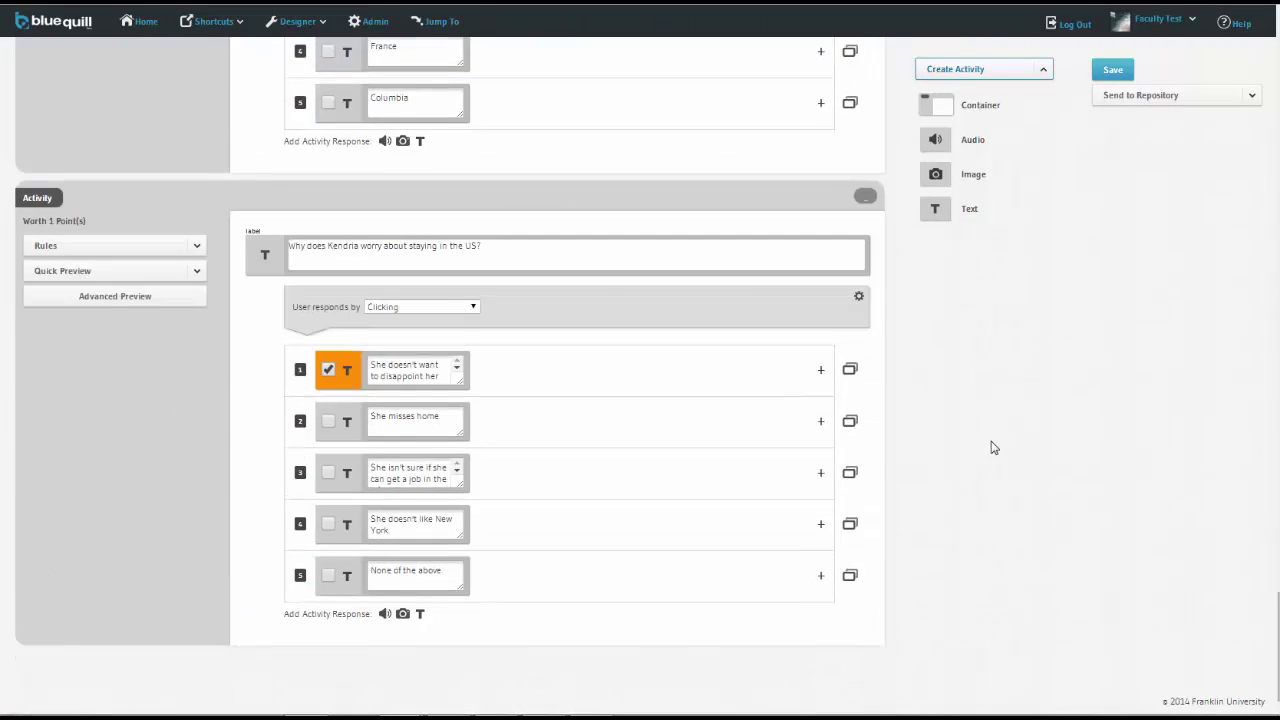
pyautogui.scroll(20, 993, 448)
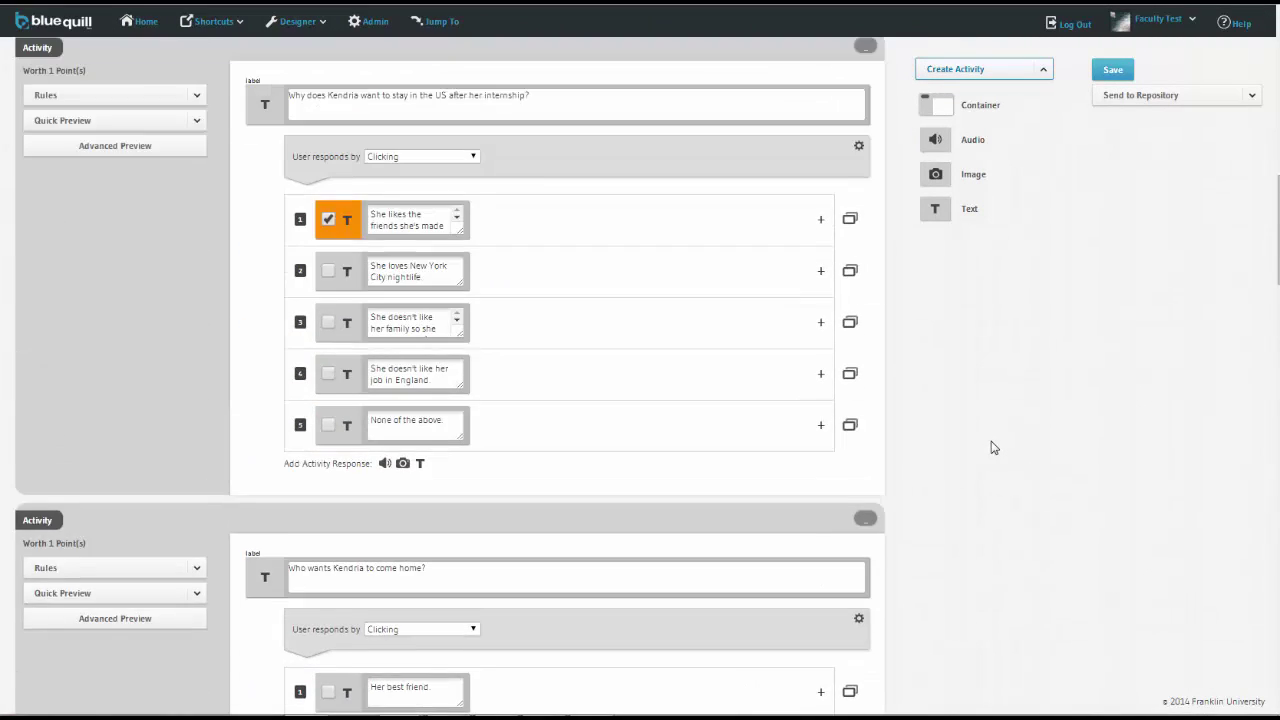
pyautogui.scroll(-5, 993, 448)
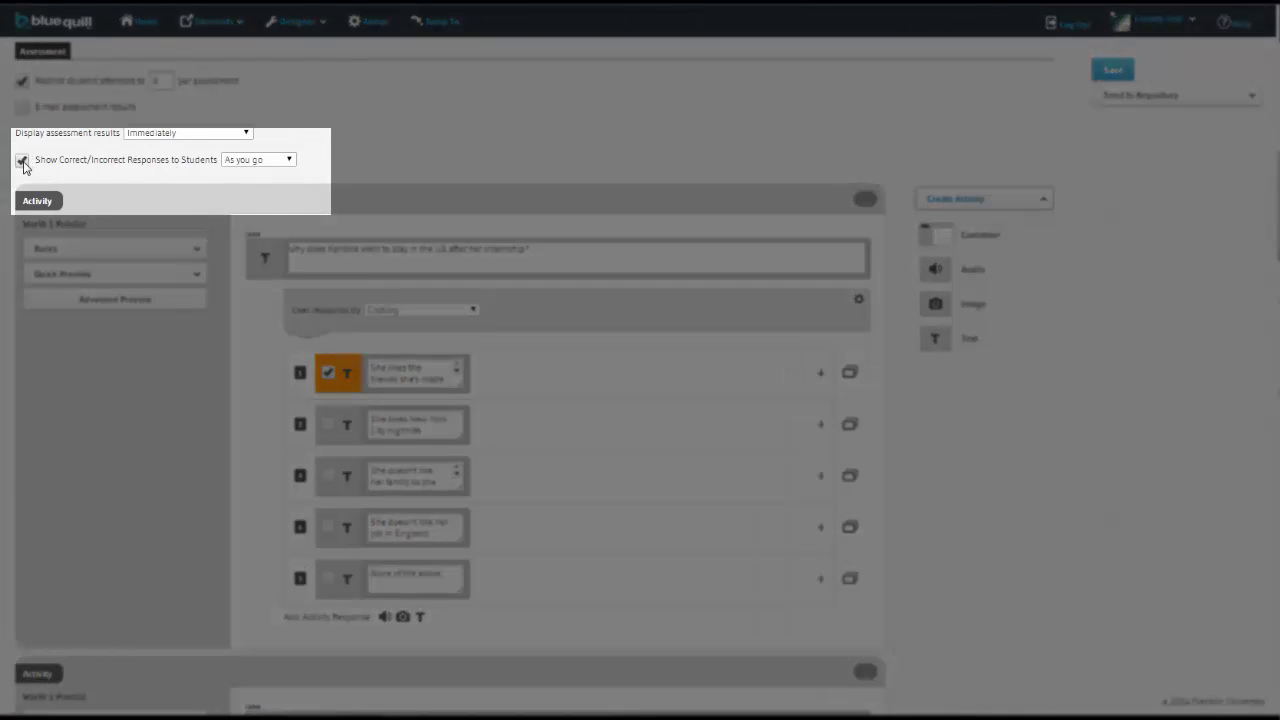
pyautogui.click(22, 161)
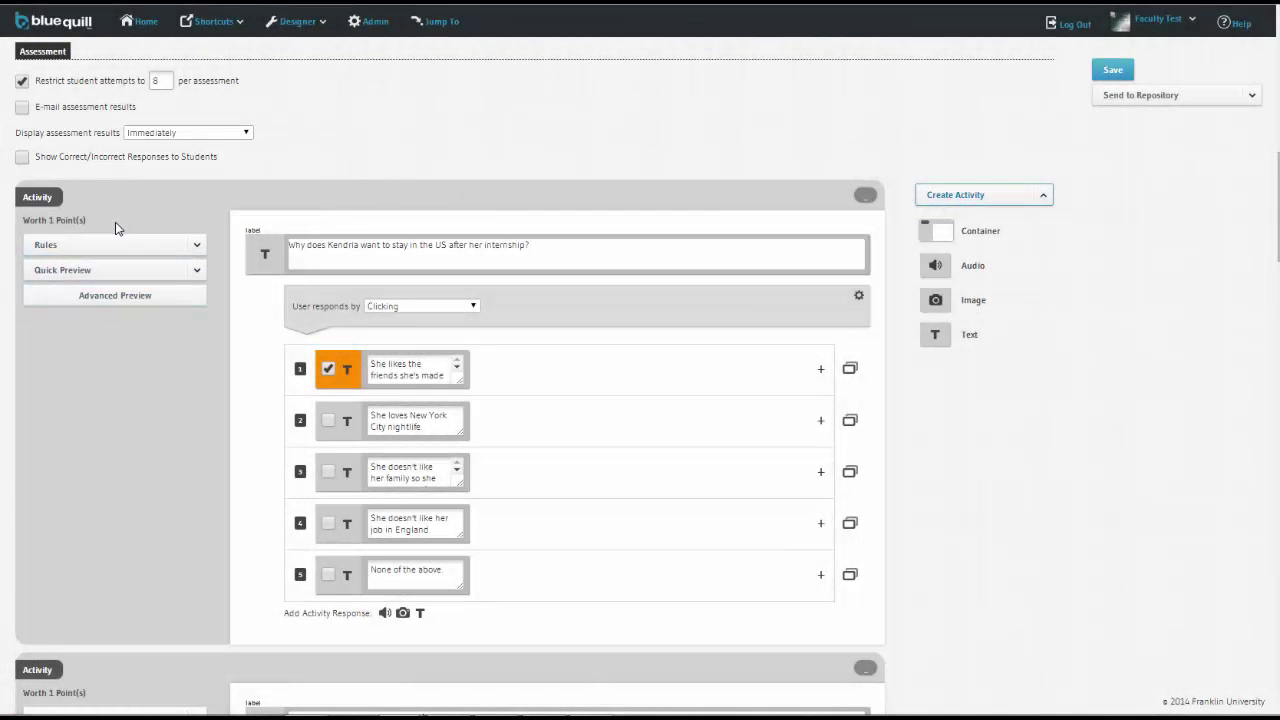
pyautogui.scroll(-6, 115, 228)
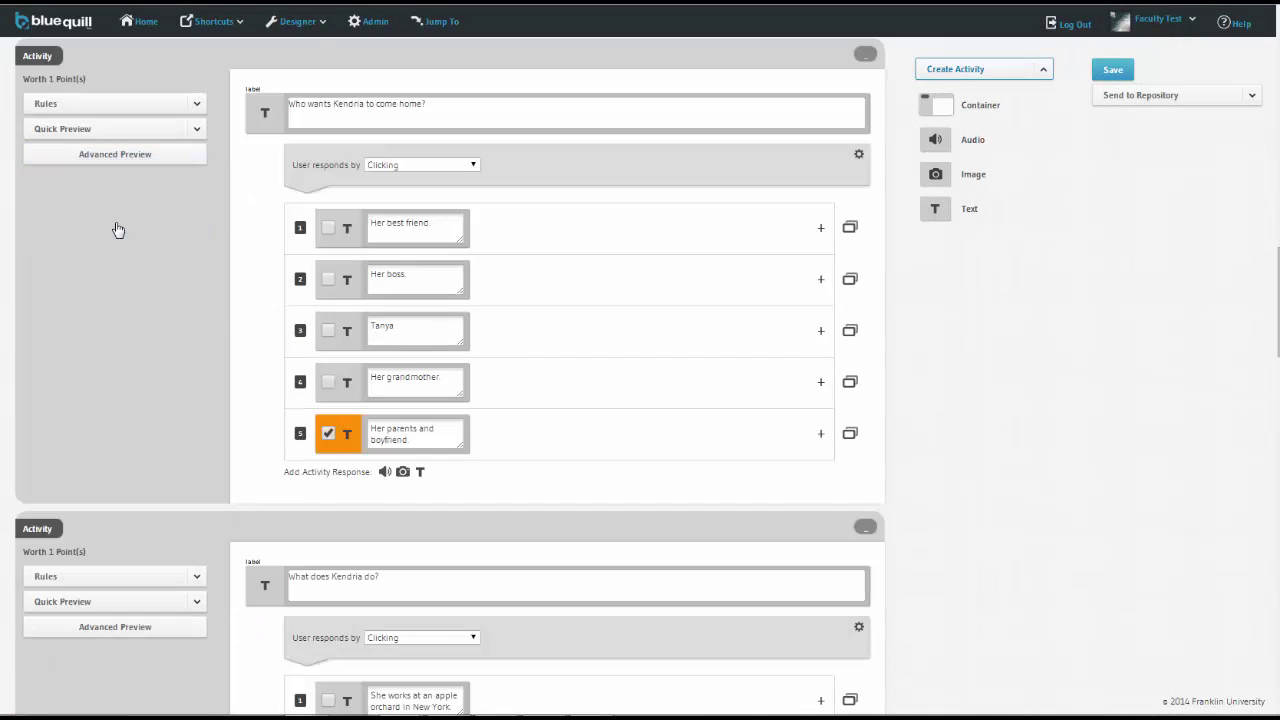
pyautogui.scroll(6, 115, 228)
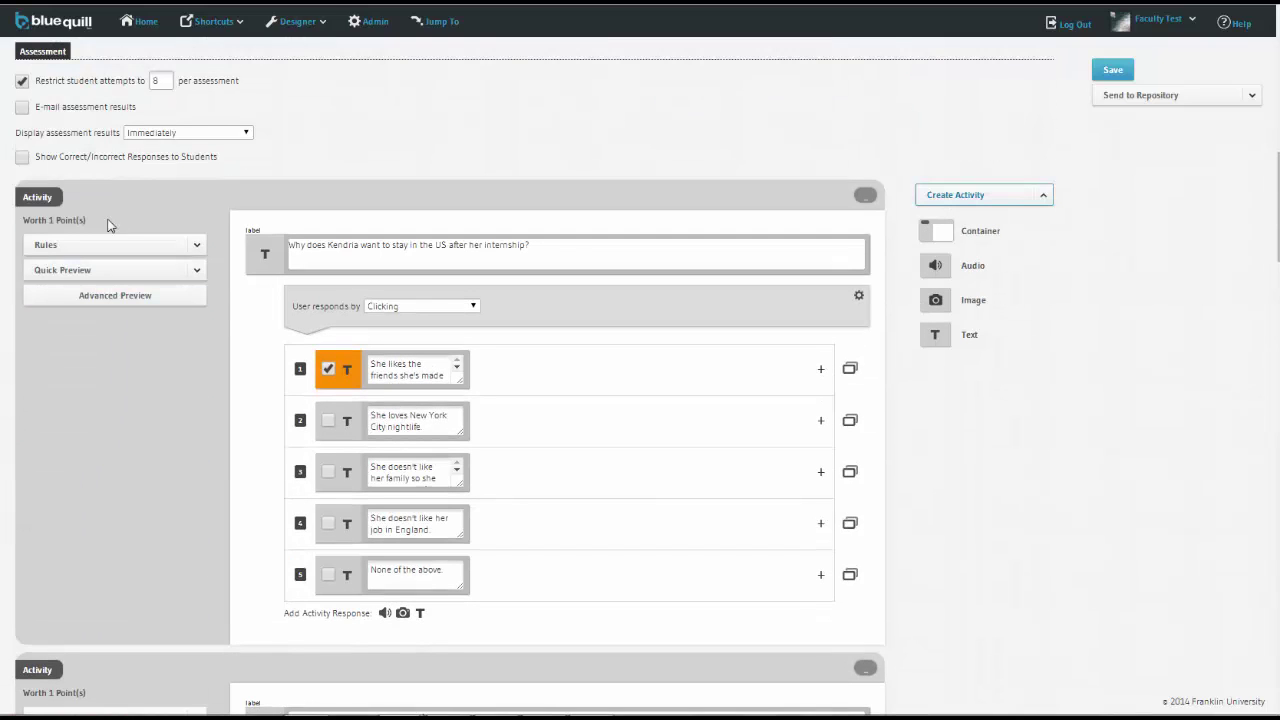
# Turn on Show Correct/Incorrect Responses to Students, try the At submission timing, and set it back to As you go
pyautogui.click(22, 159)
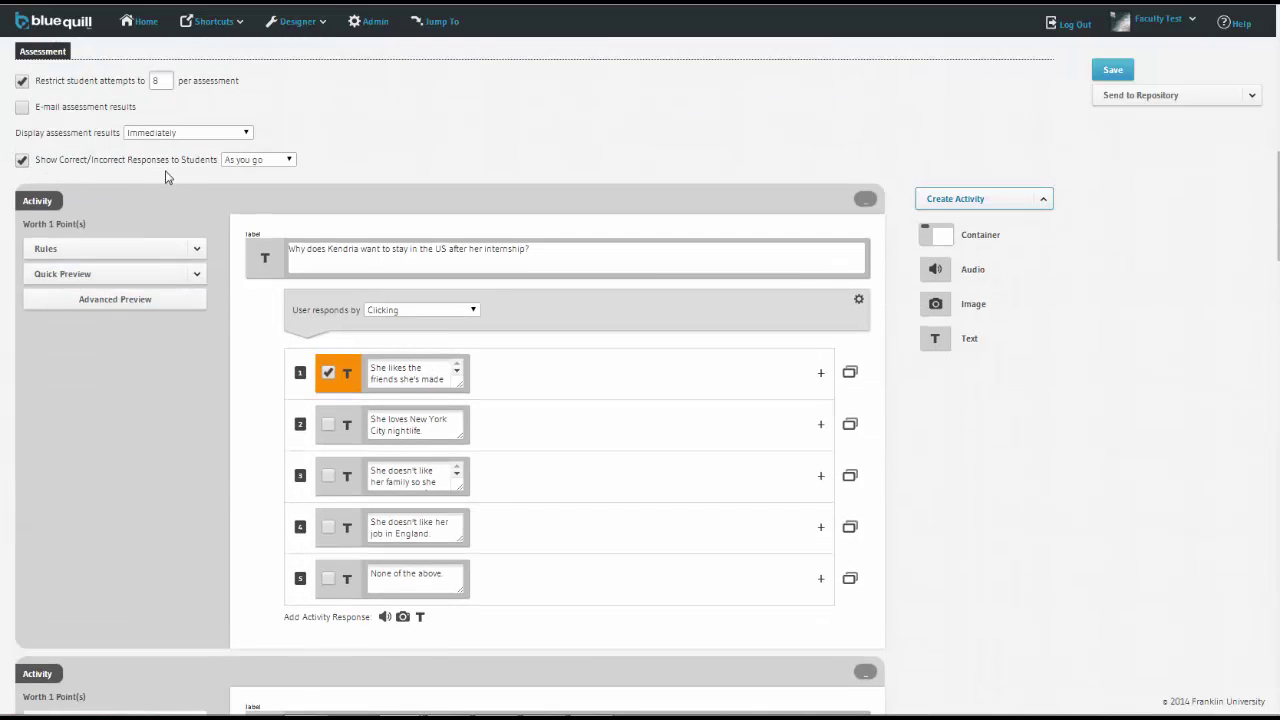
pyautogui.click(292, 162)
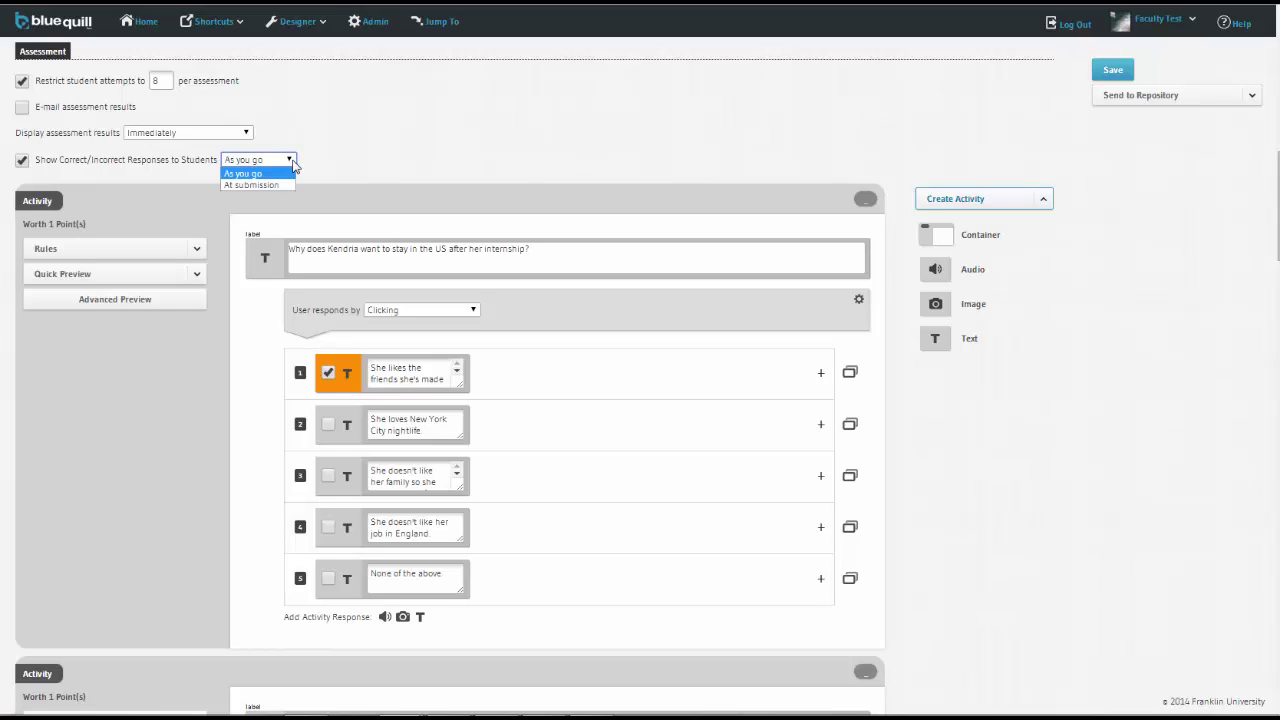
pyautogui.click(260, 185)
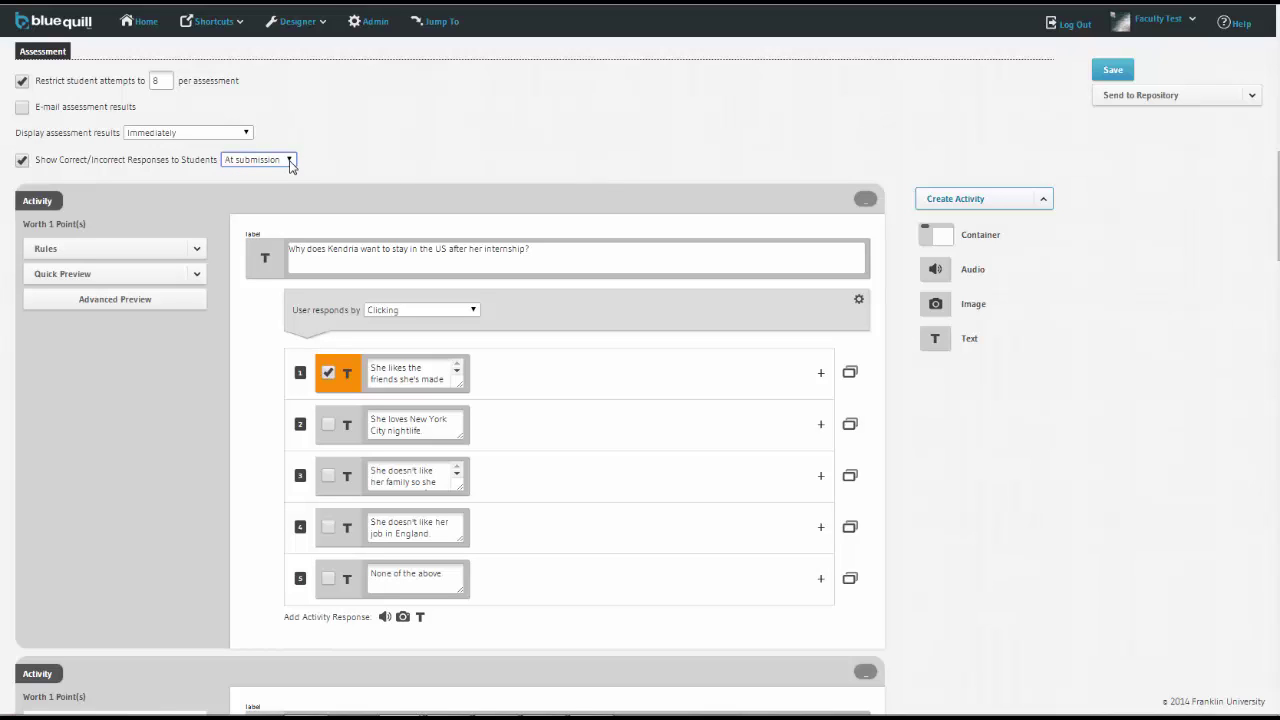
pyautogui.click(289, 160)
pyautogui.click(274, 174)
# Open and close the first question's text editor, and show the Advanced Preview of the first two activities
pyautogui.click(542, 260)
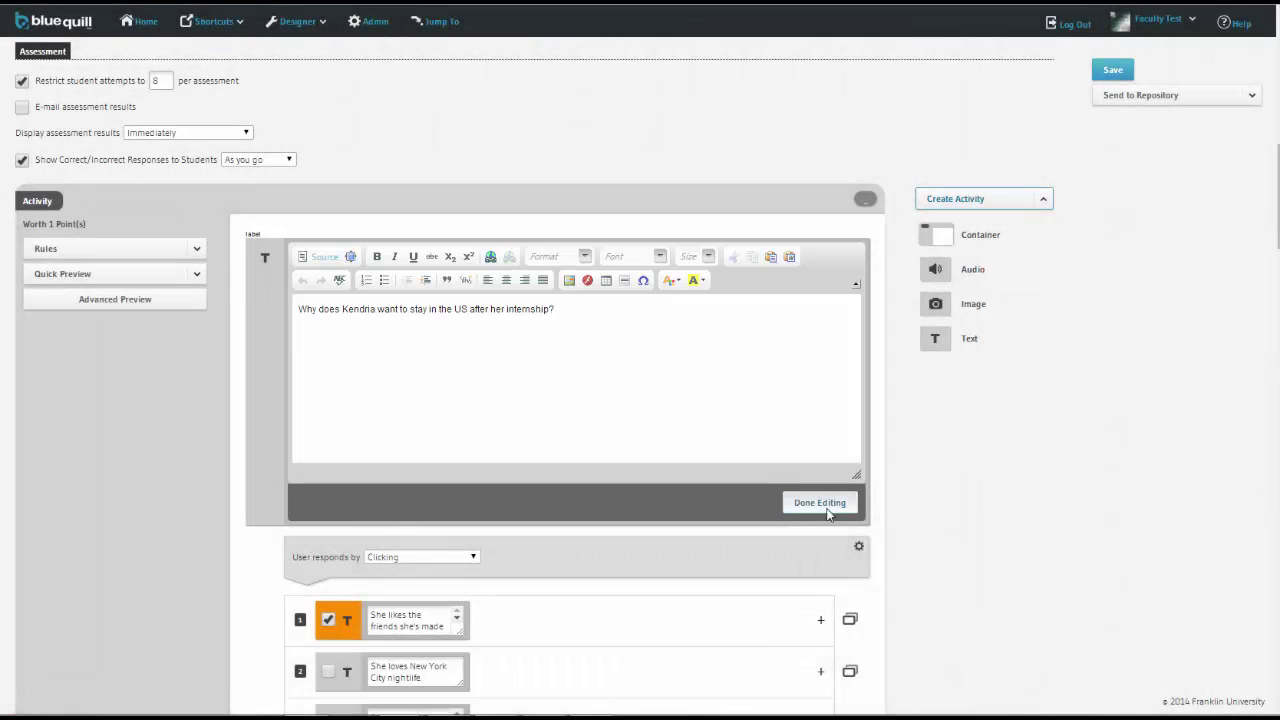
pyautogui.click(816, 504)
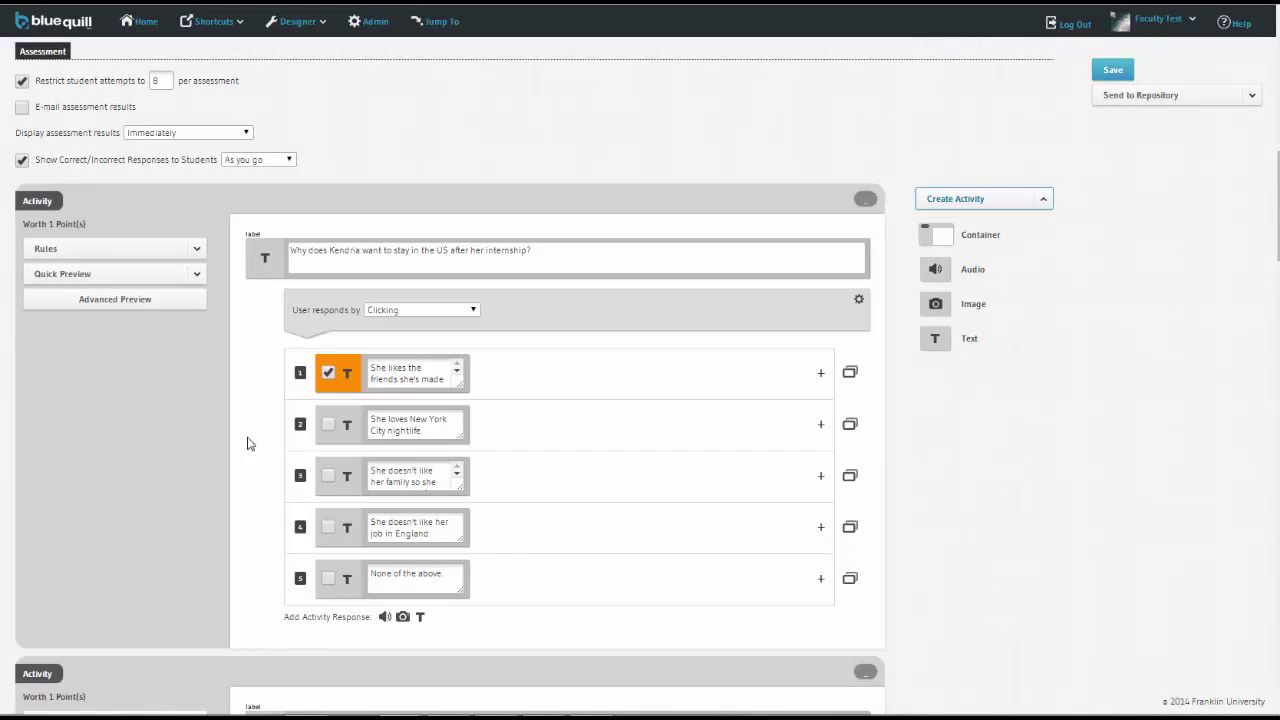
pyautogui.scroll(-1, 242, 437)
pyautogui.click(122, 233)
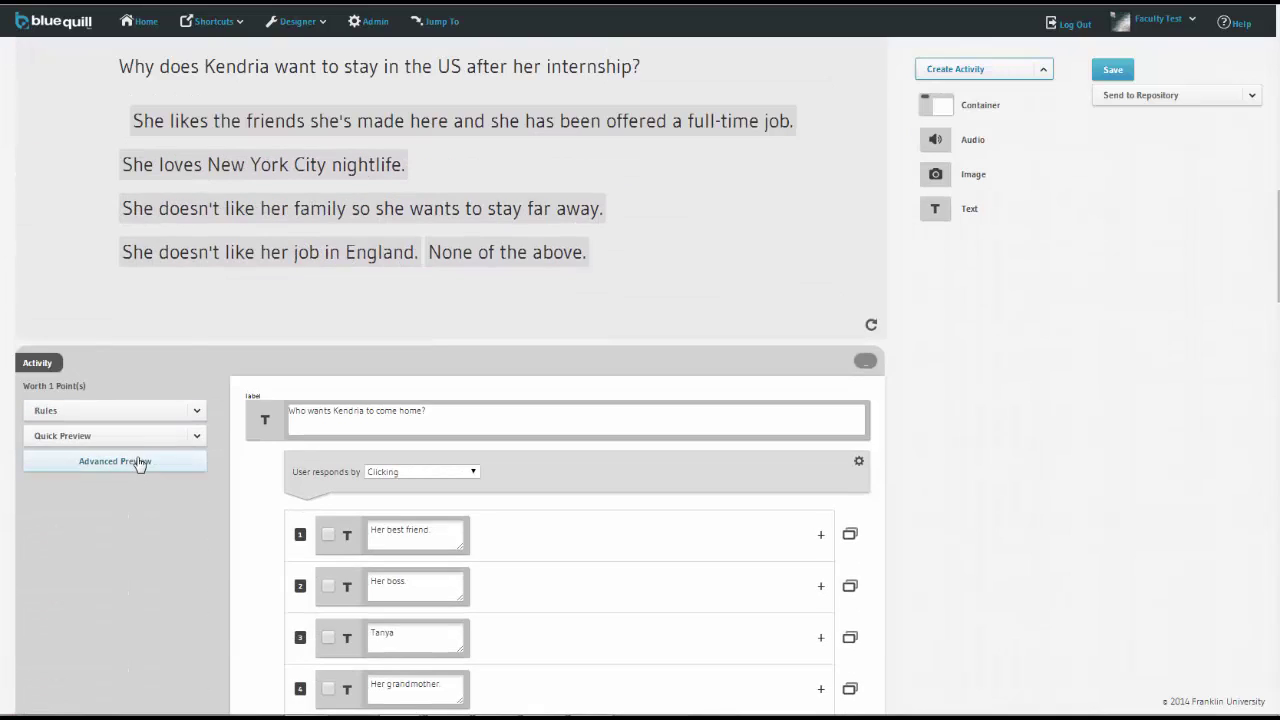
pyautogui.click(139, 465)
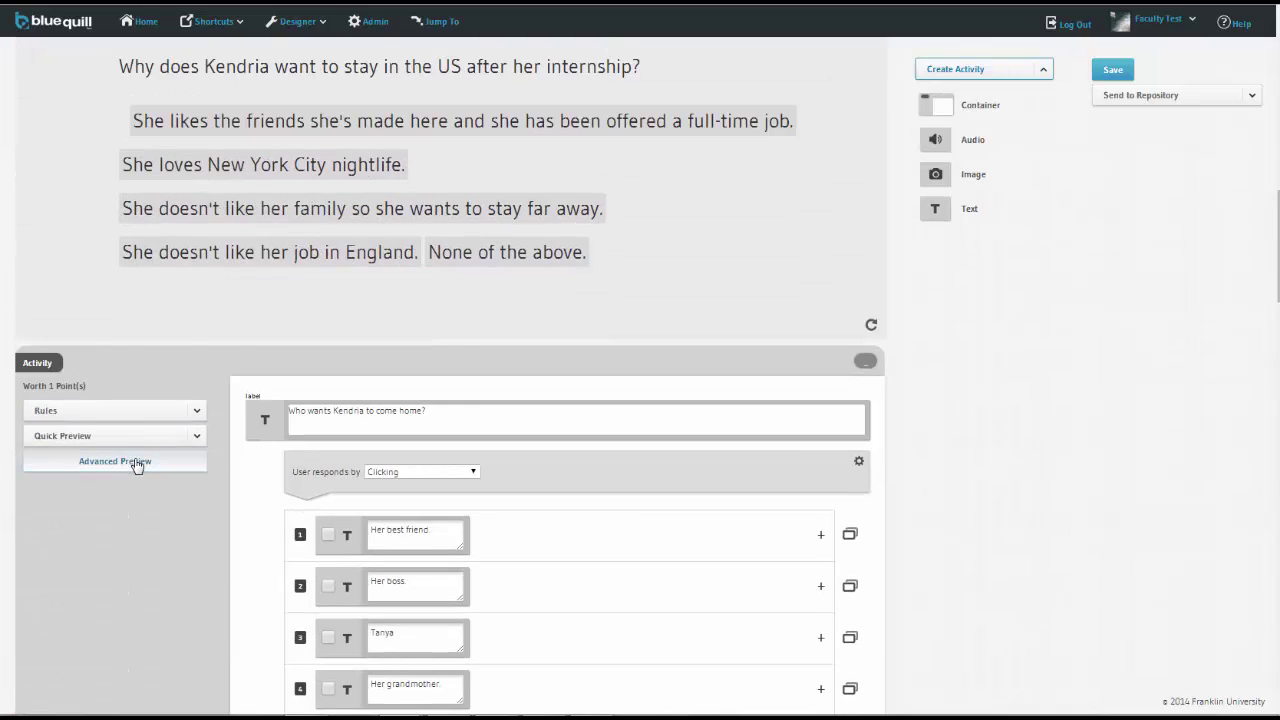
pyautogui.scroll(1, 57, 165)
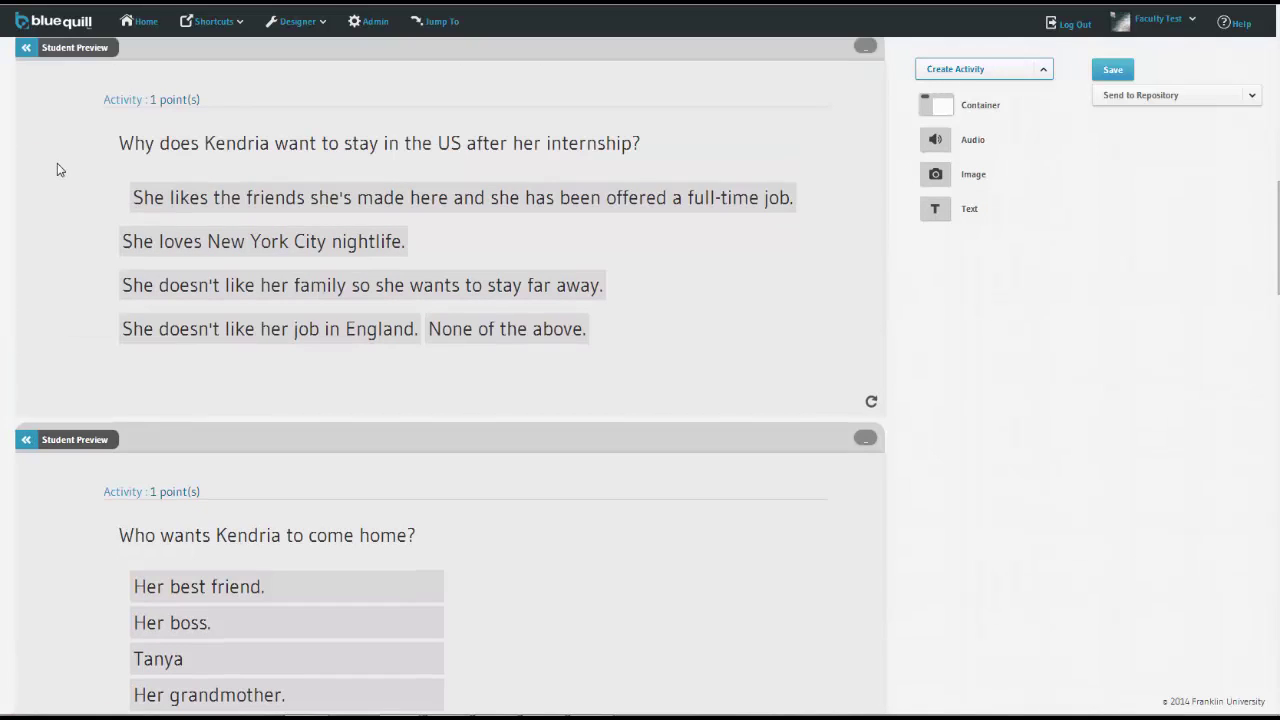
# In the previews, answer the first question with its first and third options, the second with "Her best friend." and "Her boss.", and reset the first
pyautogui.click(231, 207)
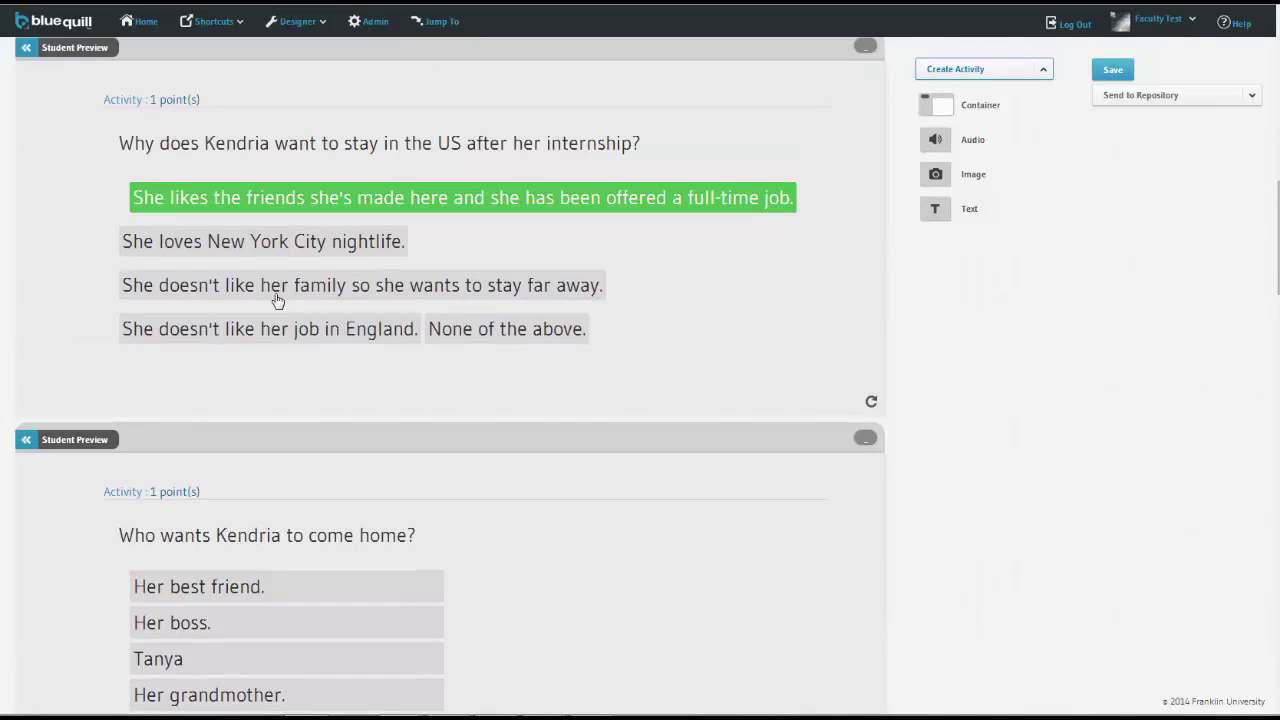
pyautogui.click(280, 290)
pyautogui.scroll(-2, 207, 364)
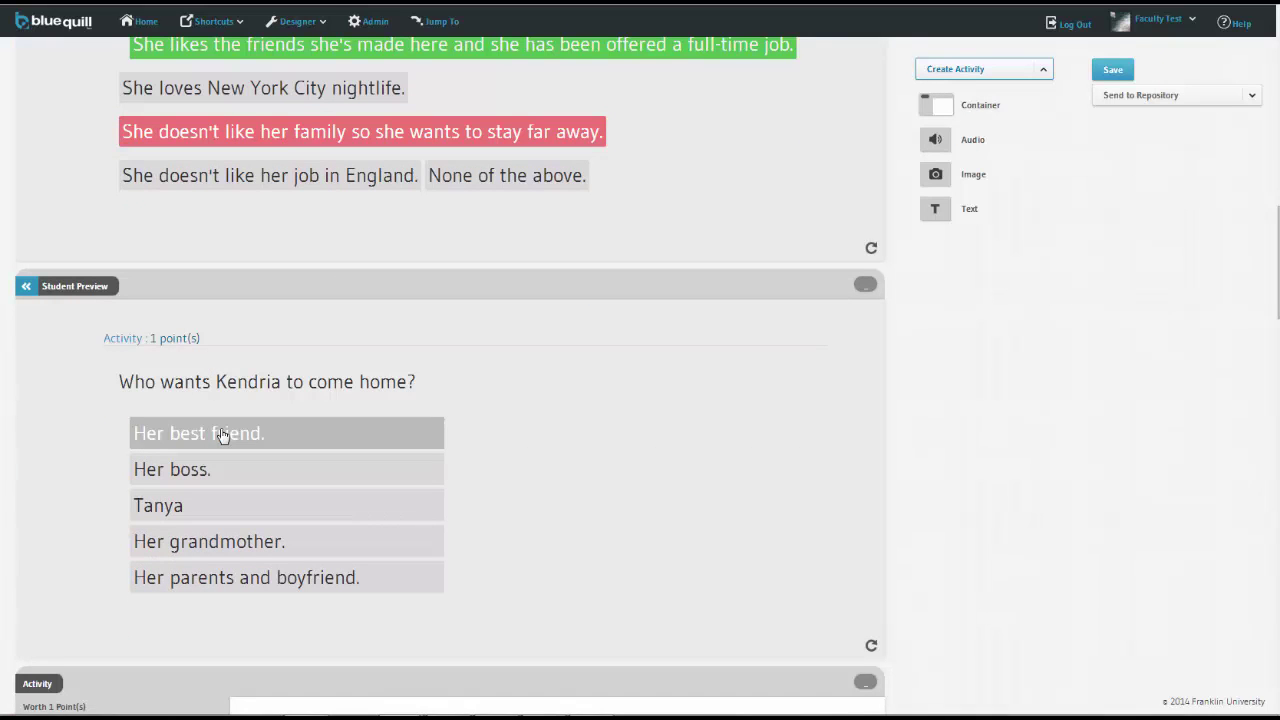
pyautogui.click(221, 432)
pyautogui.click(234, 484)
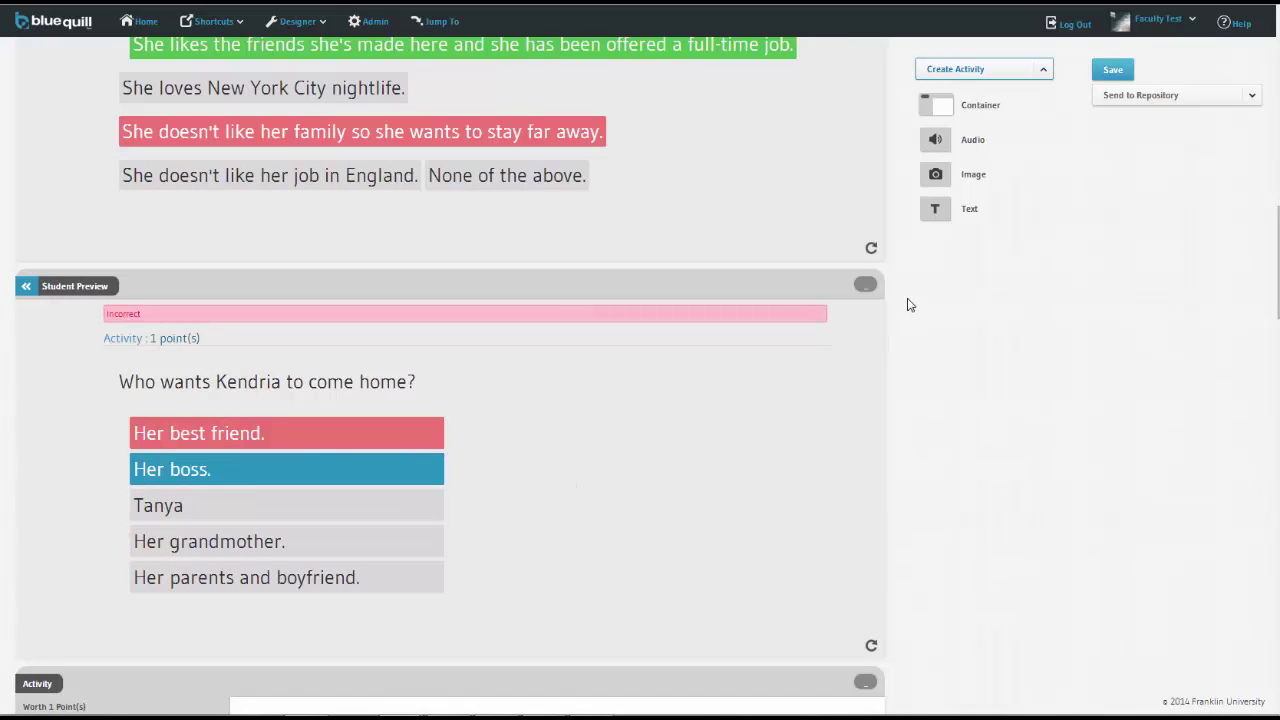
pyautogui.click(871, 249)
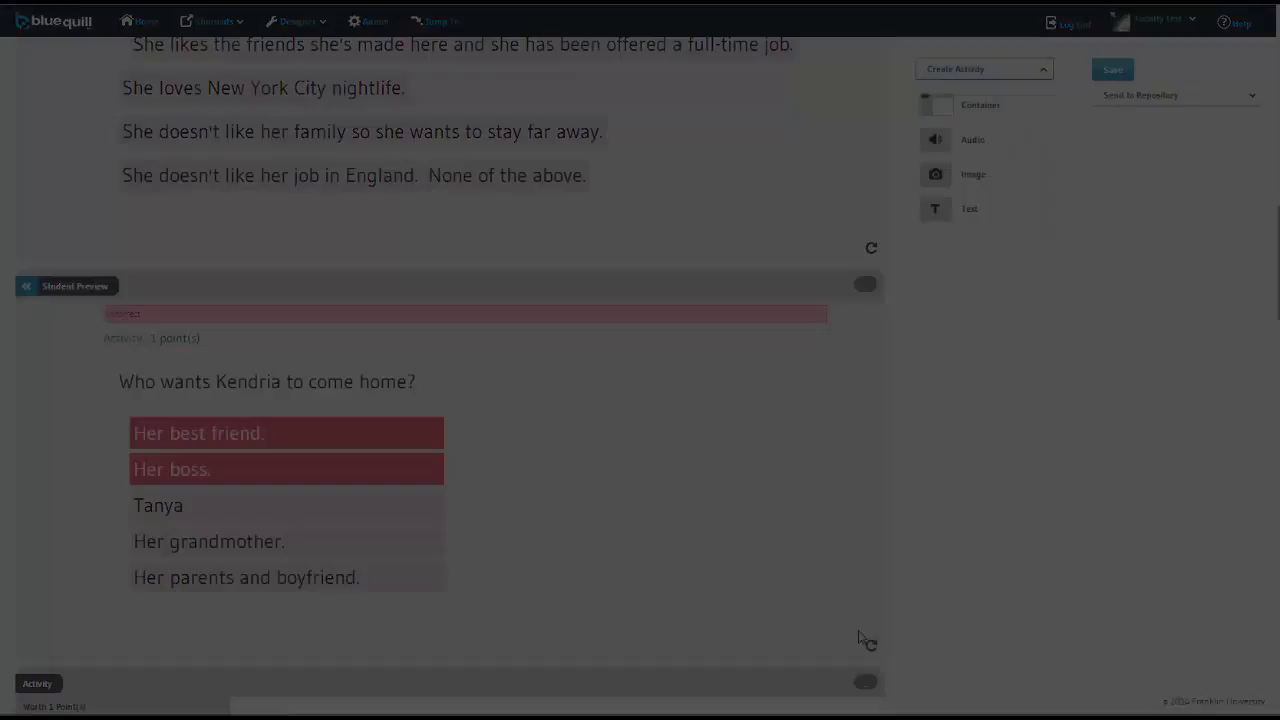